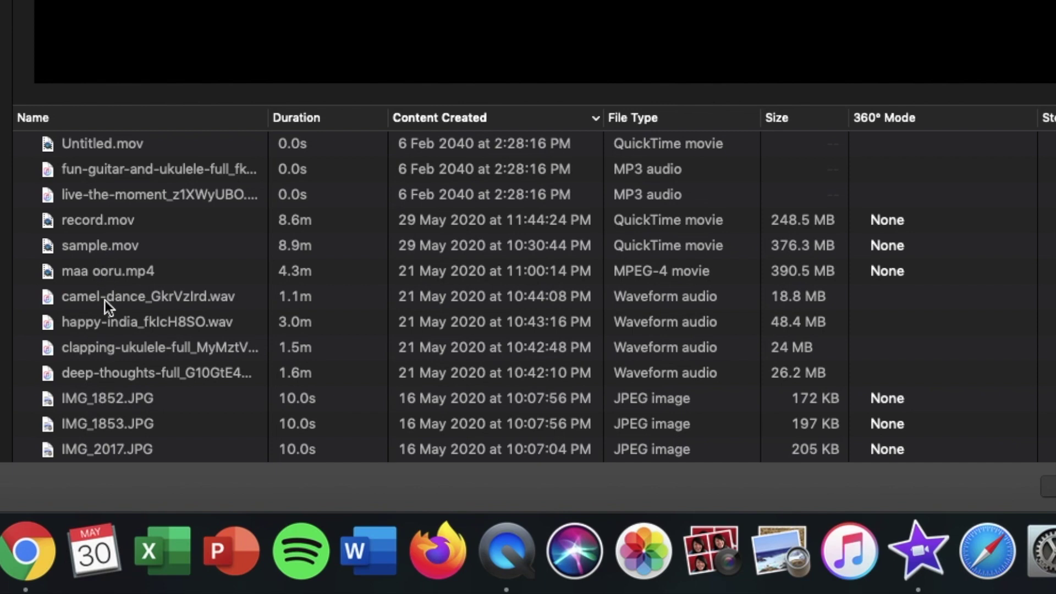
Step: Import the audio file camel-dance_GkrVzIrd.wav and the video sample.mov together into the project media
click(105, 300)
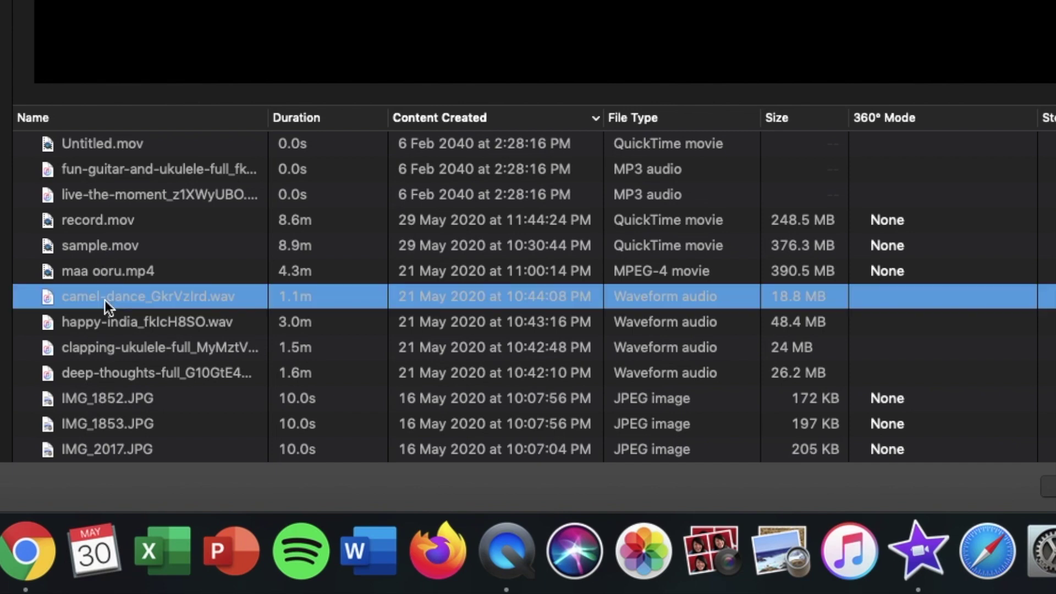
super+click(107, 247)
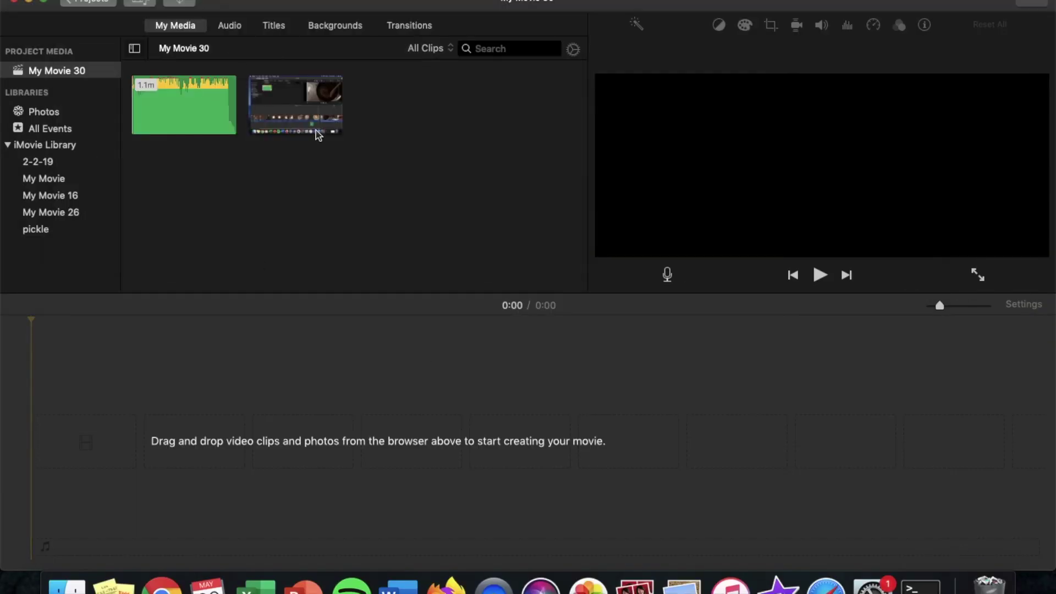
Step: Place the 8.6-minute clip from the My Movie 16 event in the empty timeline
click(50, 195)
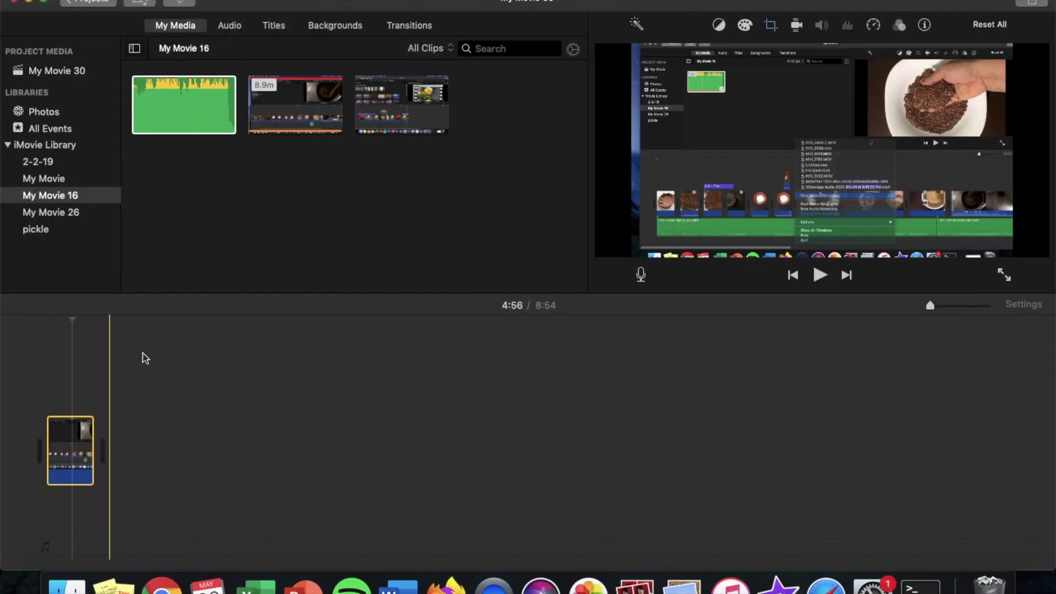
click(400, 98)
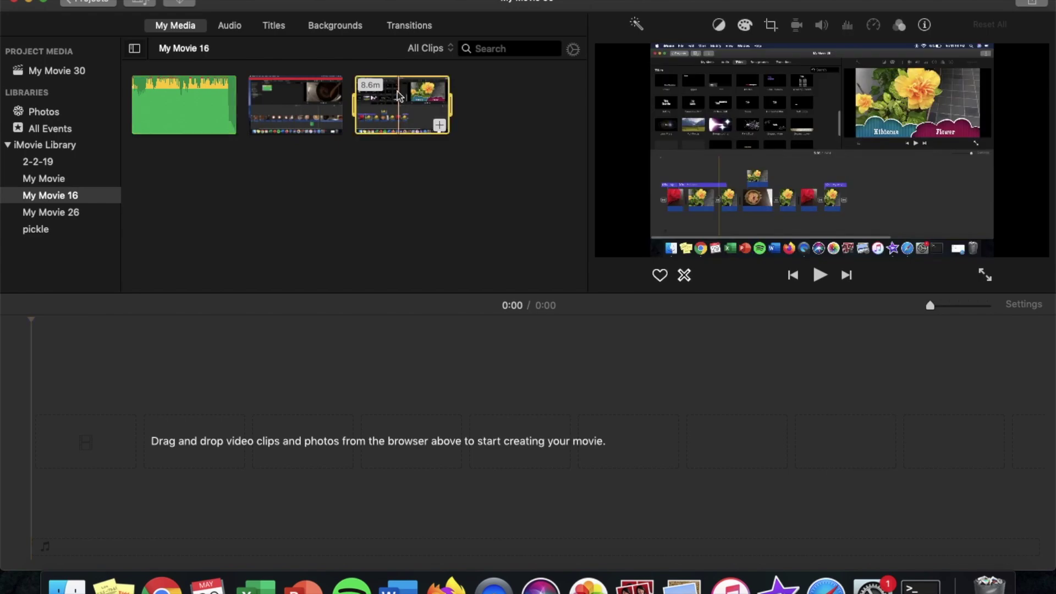
drag(397, 94, 49, 455)
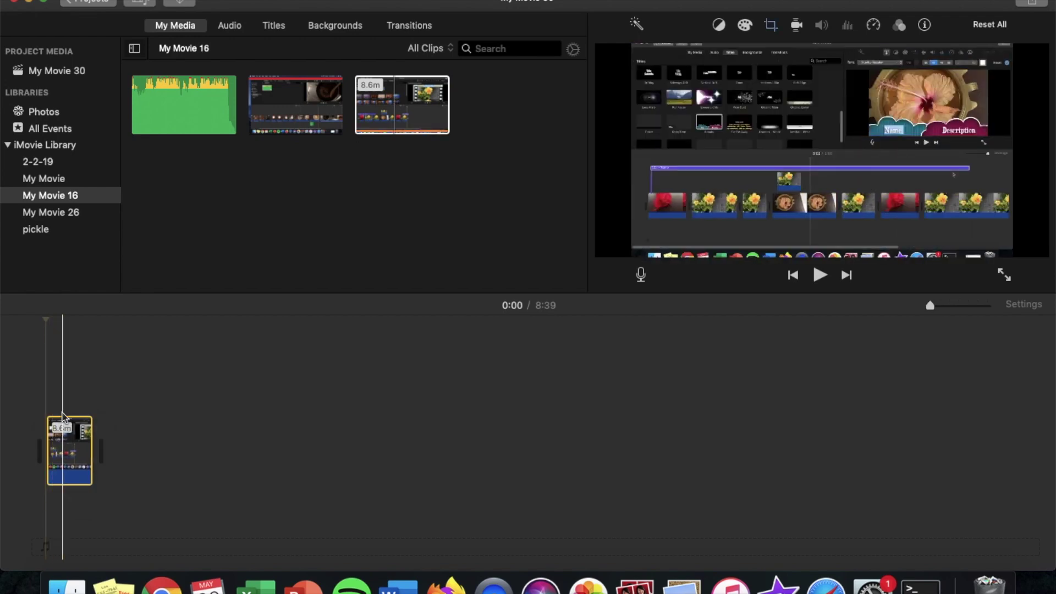
click(61, 433)
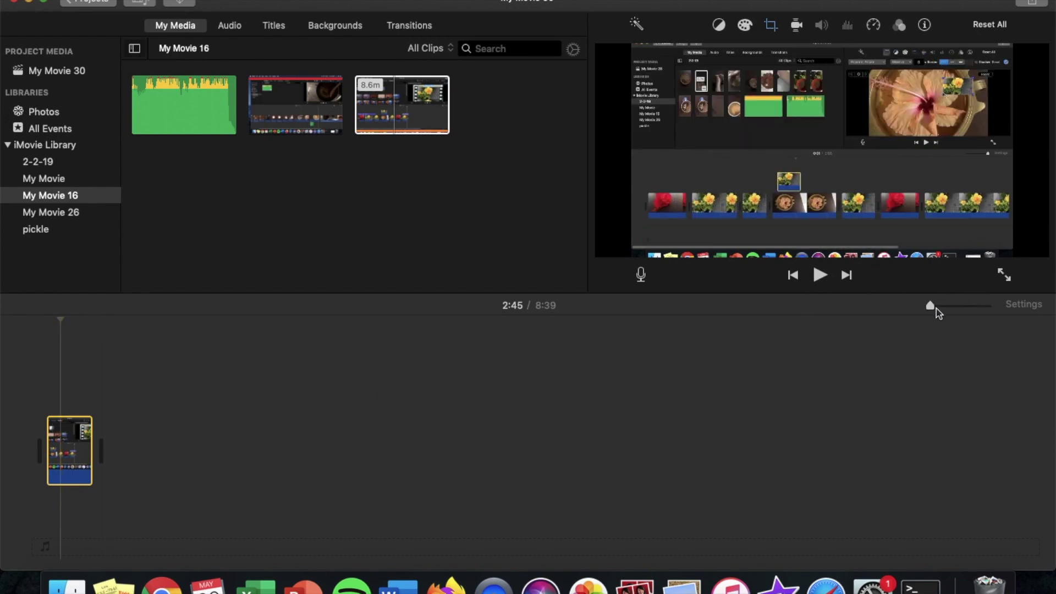
mouse_move(940, 306)
mouse_down()
mouse_move(972, 303)
mouse_move(919, 306)
mouse_move(956, 306)
mouse_move(948, 309)
mouse_up()
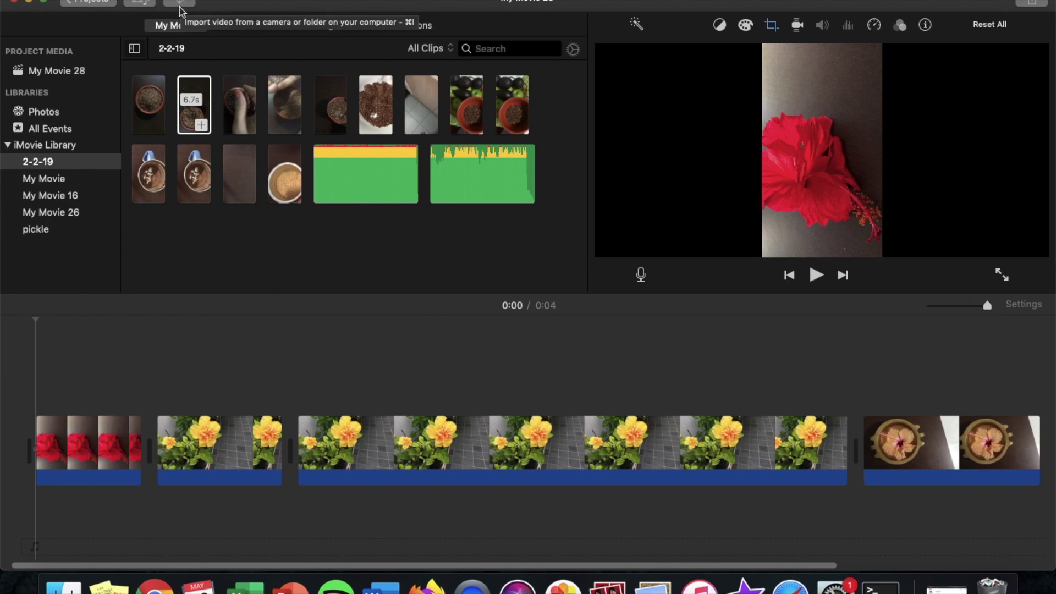
Step: Rotate the red hibiscus clip at the start of the My Movie 28 timeline clockwise to landscape and play it back
click(194, 107)
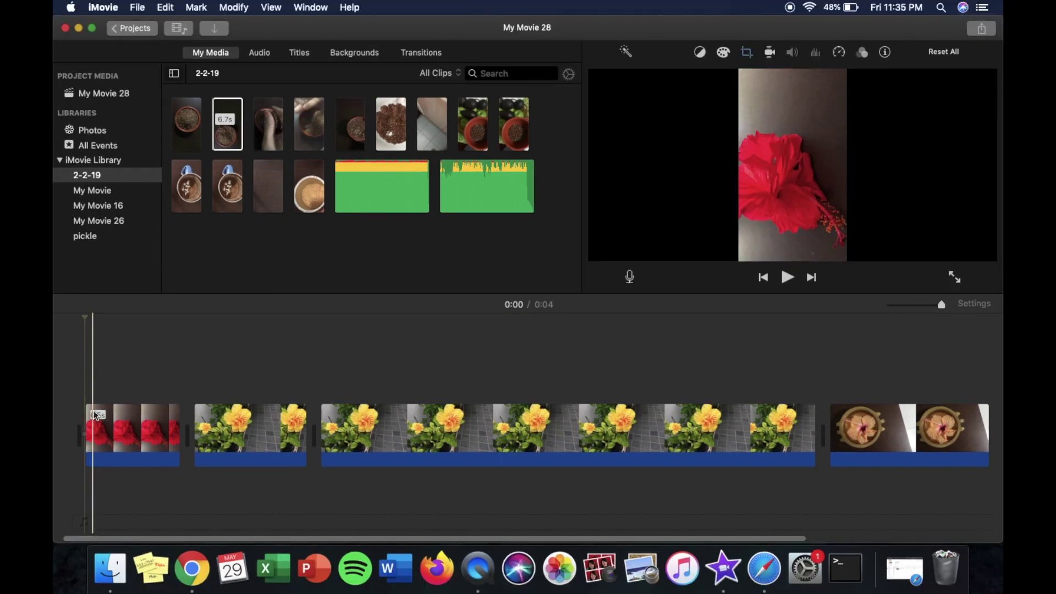
click(88, 443)
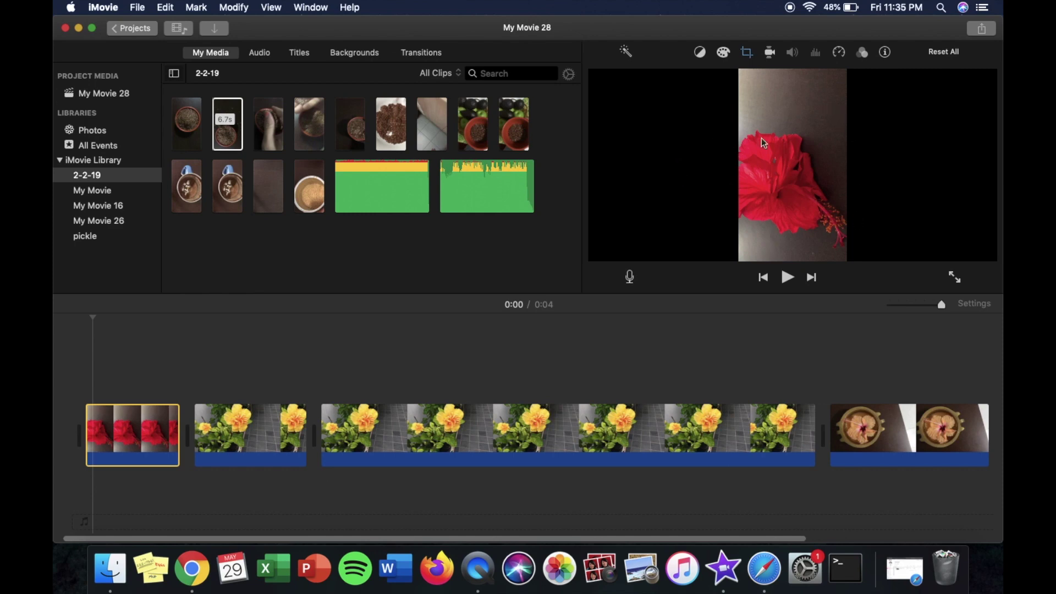
click(749, 53)
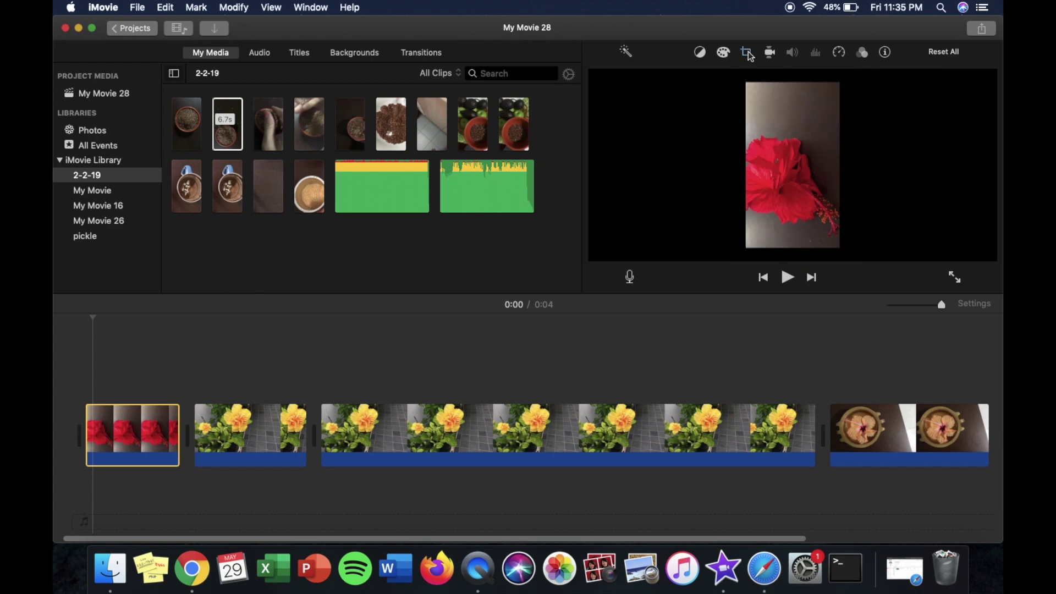
click(931, 79)
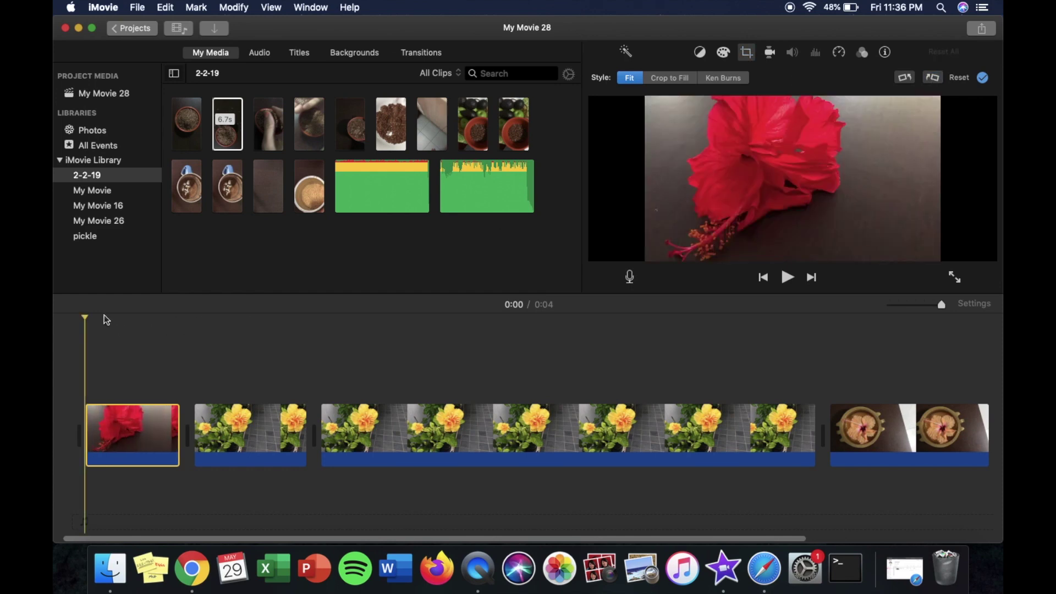
click(786, 278)
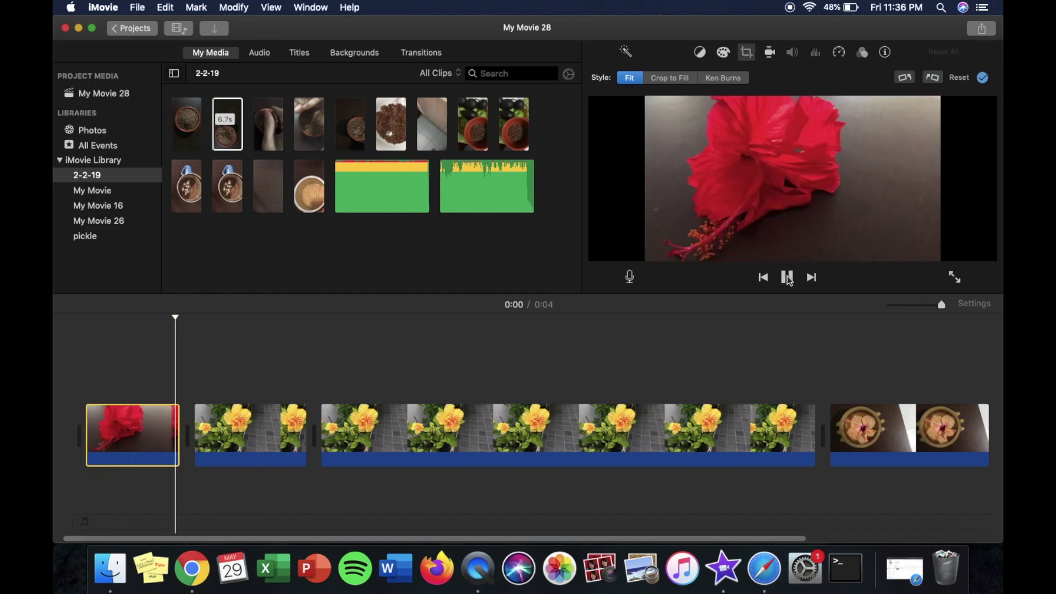
key(space)
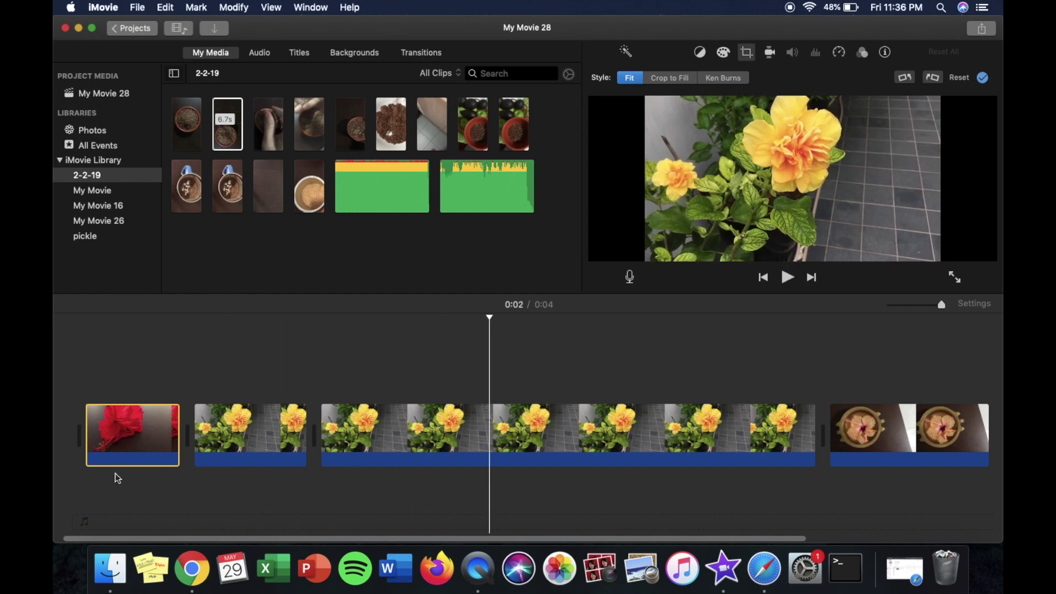
Step: Split the long yellow hibiscus clip, third in the timeline, near 0:02 and shorten its first part
click(209, 444)
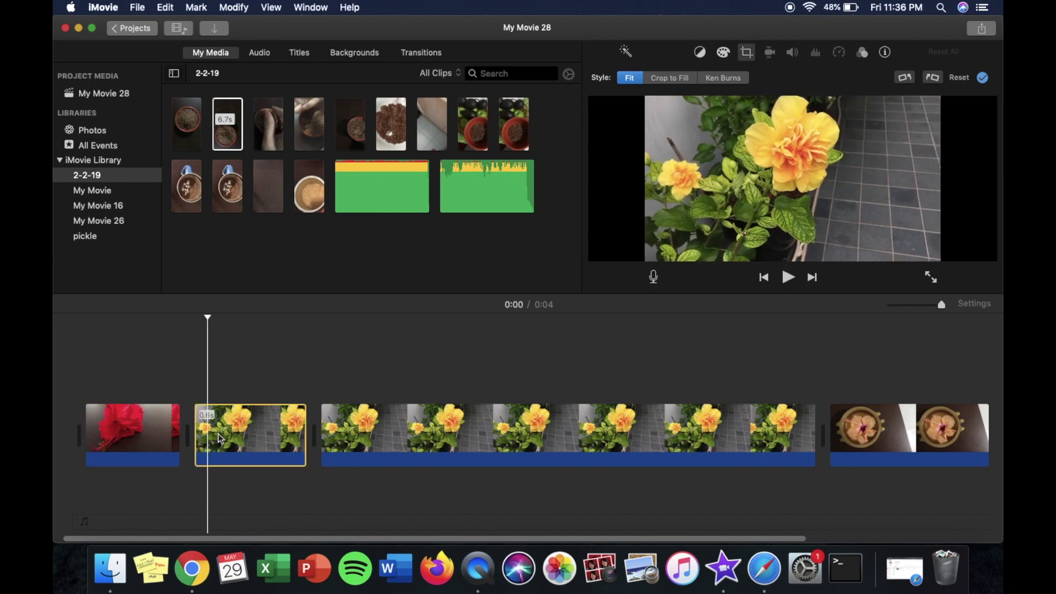
click(418, 418)
click(484, 423)
right_click(484, 424)
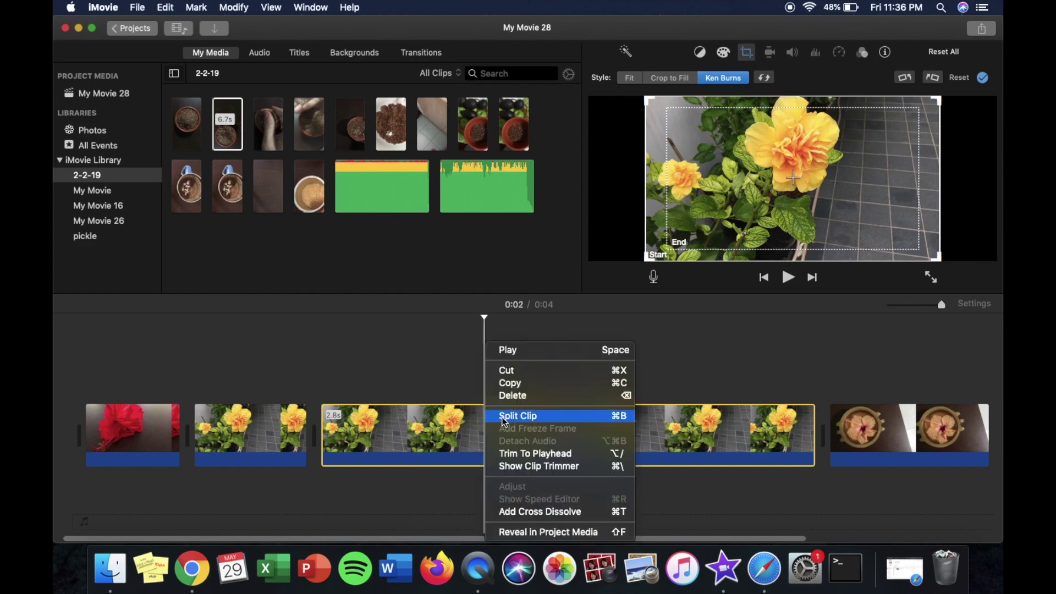
click(502, 417)
drag(482, 422, 353, 434)
Step: Move the orange hibiscus clip between the two parts of the split yellow hibiscus clip
click(392, 428)
click(776, 440)
drag(753, 433, 395, 425)
click(396, 425)
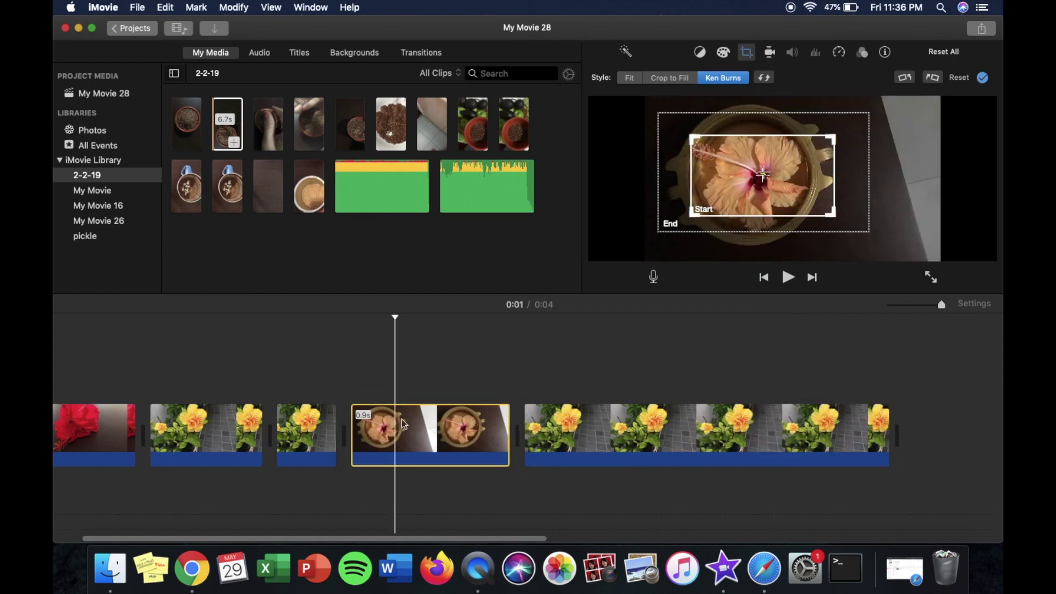
Step: Reset all adjustments on the orange hibiscus clip
click(465, 376)
click(404, 422)
click(424, 421)
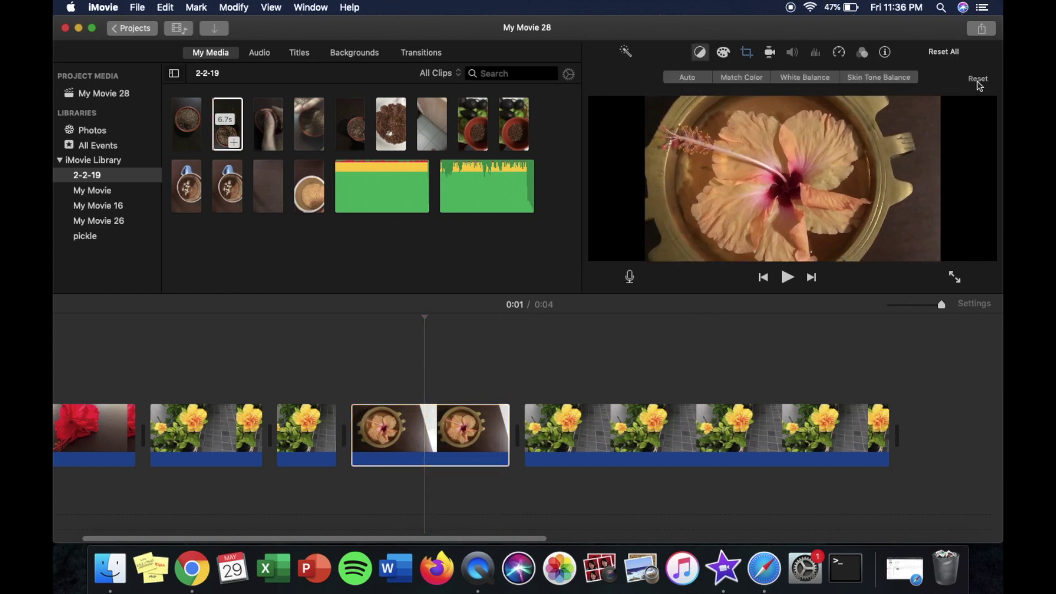
click(947, 57)
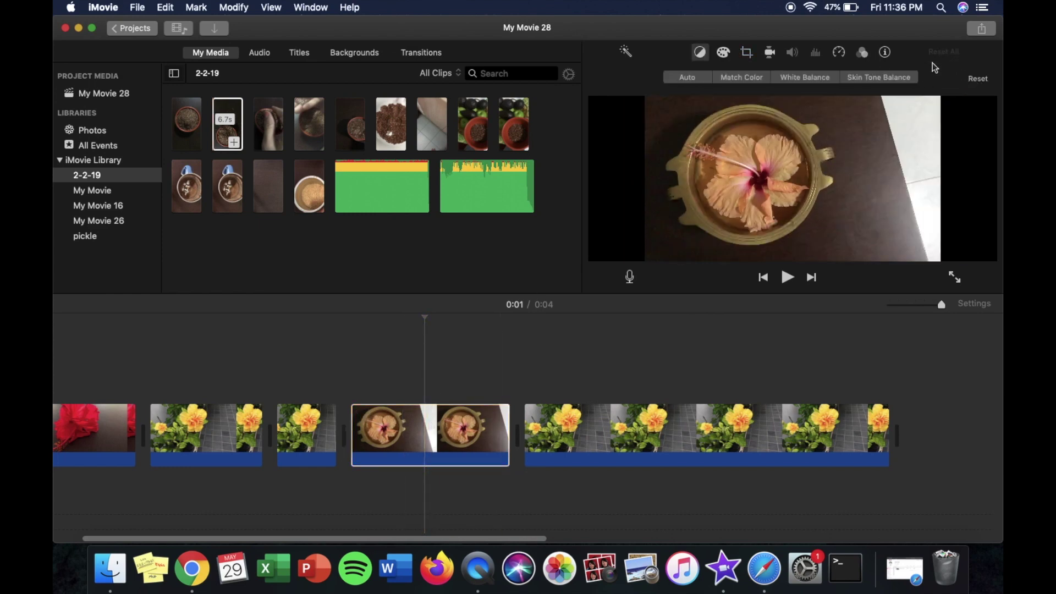
Step: Adjust the tonal levels of the orange hibiscus clip with color correction
click(380, 377)
click(354, 370)
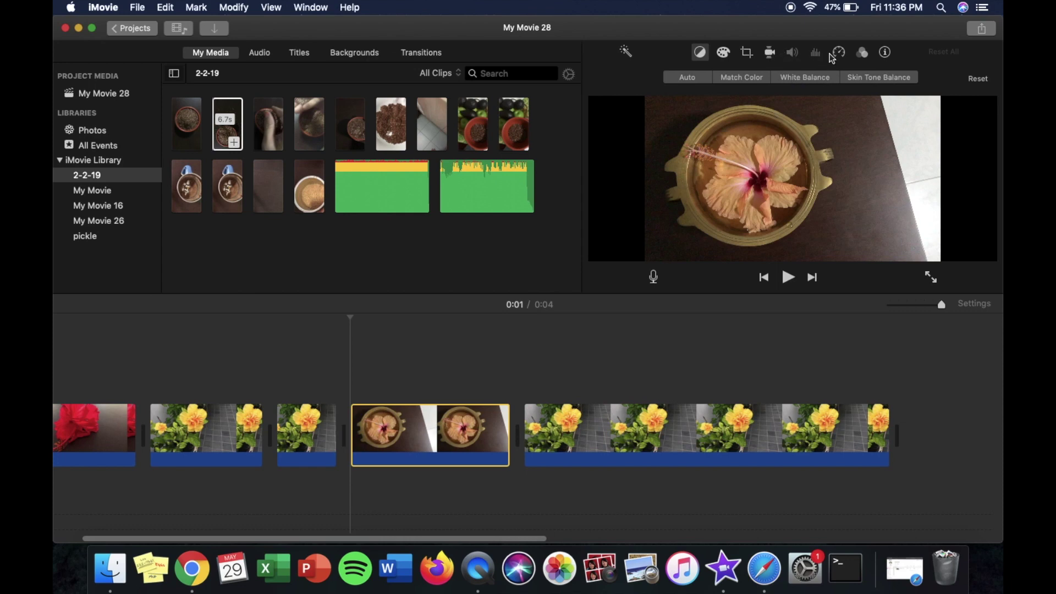
click(724, 53)
mouse_move(720, 76)
mouse_down()
mouse_move(690, 78)
mouse_move(738, 81)
mouse_move(720, 85)
mouse_up()
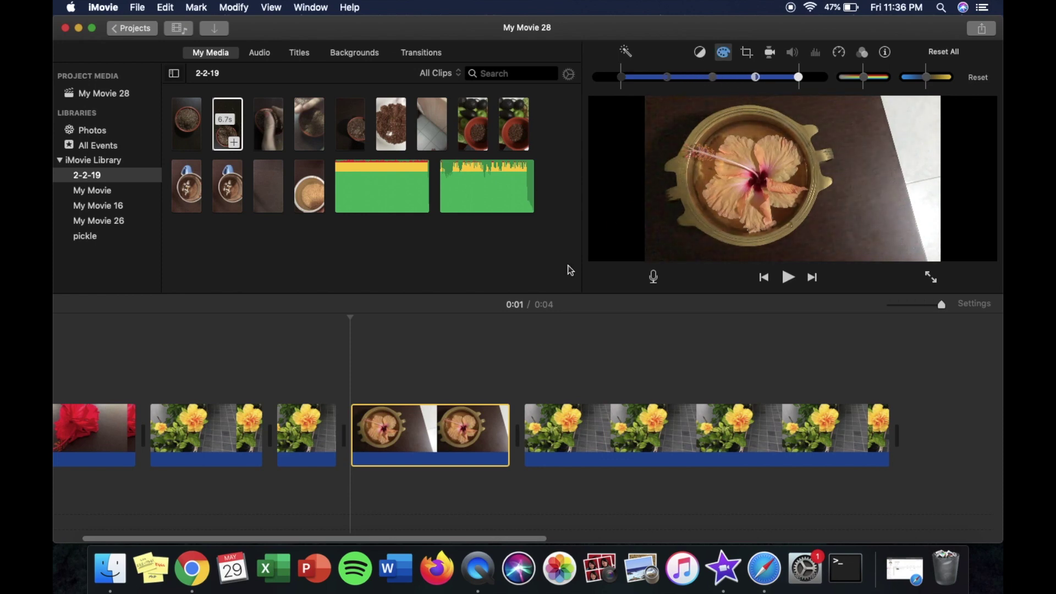
Step: Set the orange hibiscus clip to Crop to Fill and frame the crop around the flower bowl, excluding the bright floor area
click(422, 394)
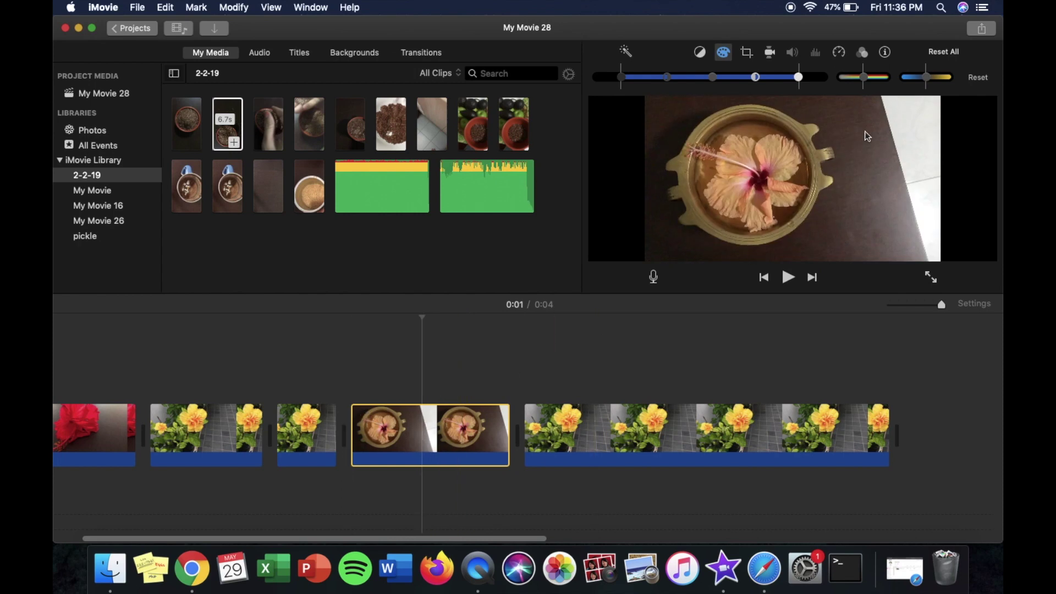
click(748, 53)
click(672, 78)
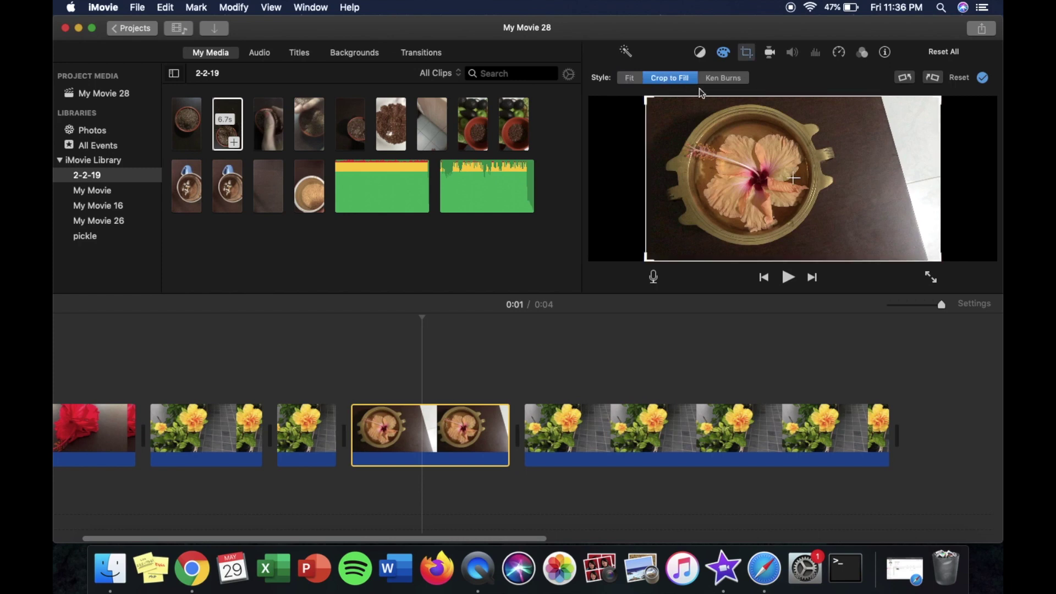
drag(941, 258, 884, 245)
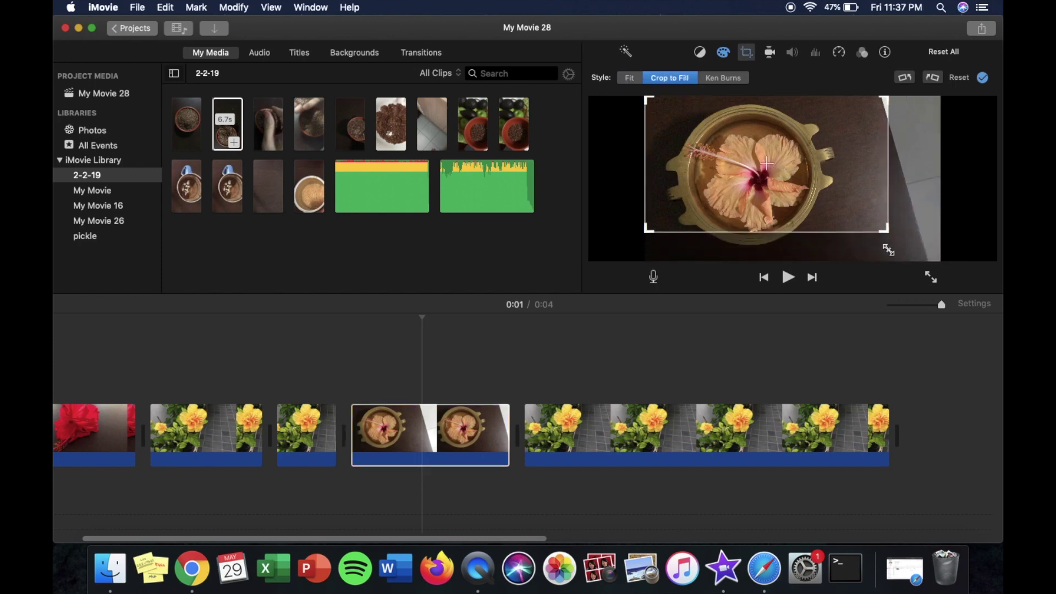
mouse_move(845, 203)
mouse_down()
mouse_move(841, 226)
mouse_move(837, 216)
mouse_up()
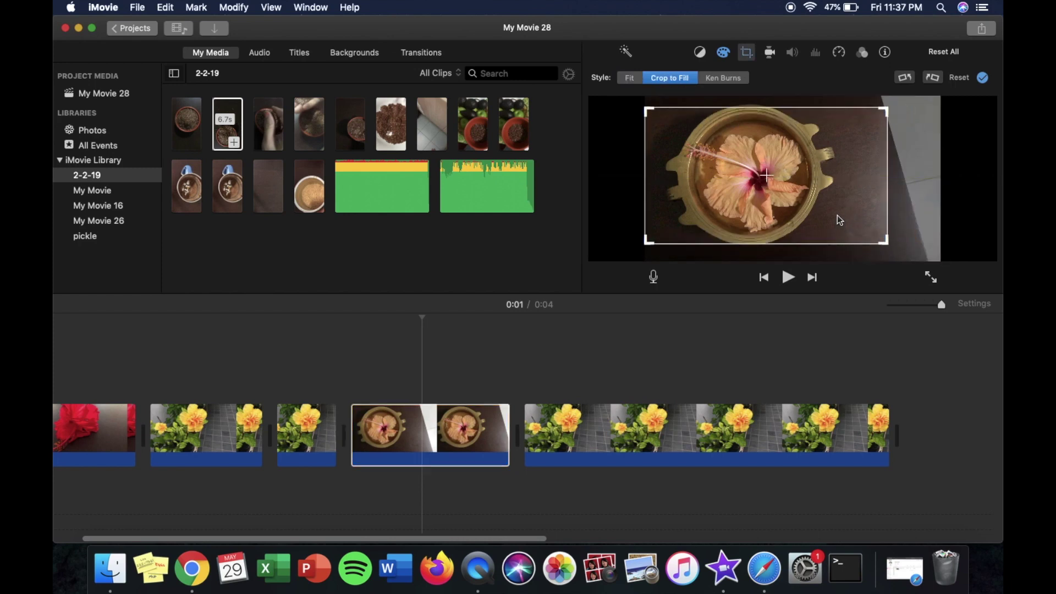
Step: Apply Ken Burns to the orange hibiscus clip, from a tight start frame on the flower to a wider end frame, and preview it
click(730, 81)
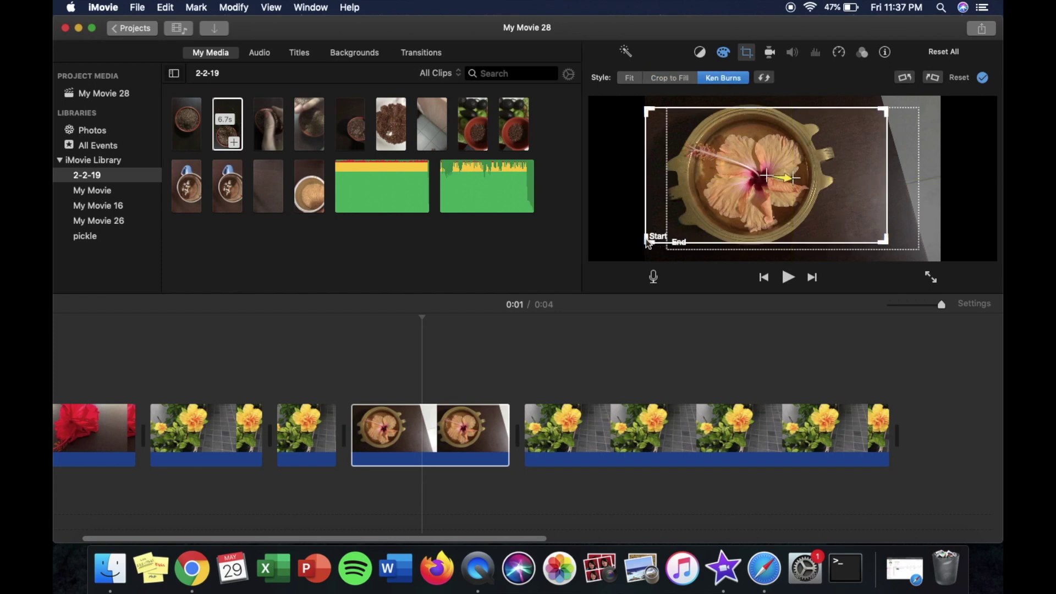
drag(644, 242, 719, 201)
drag(801, 147, 792, 167)
drag(873, 128, 822, 142)
drag(920, 249, 851, 224)
key(Return)
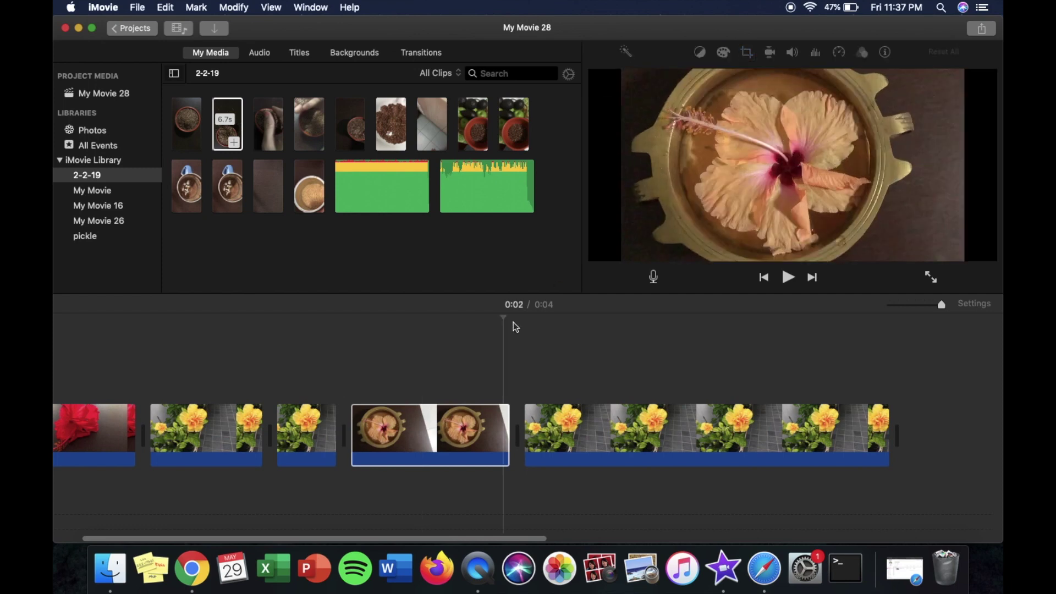
click(349, 338)
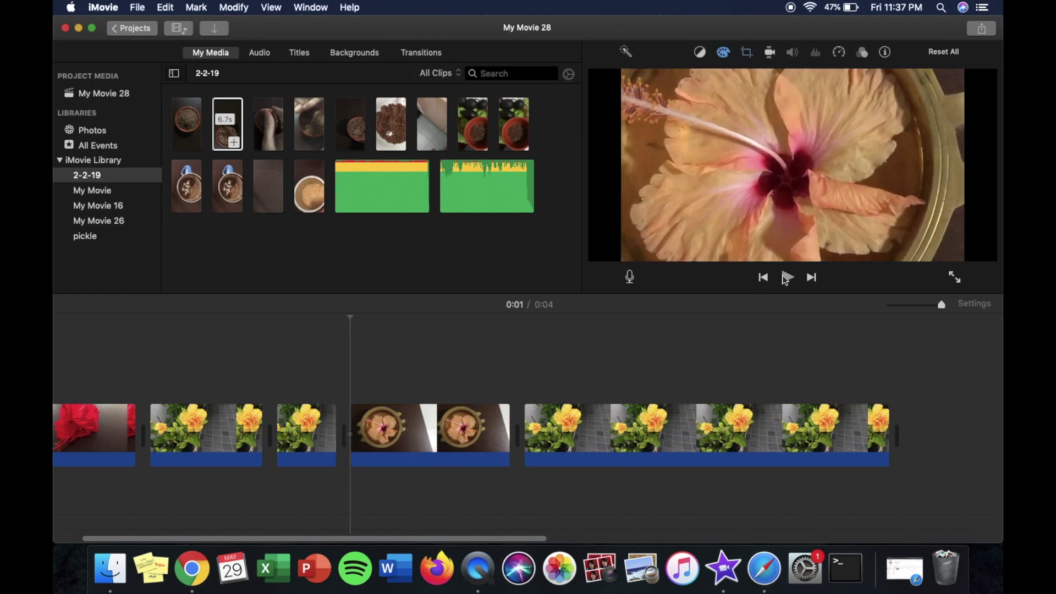
click(787, 278)
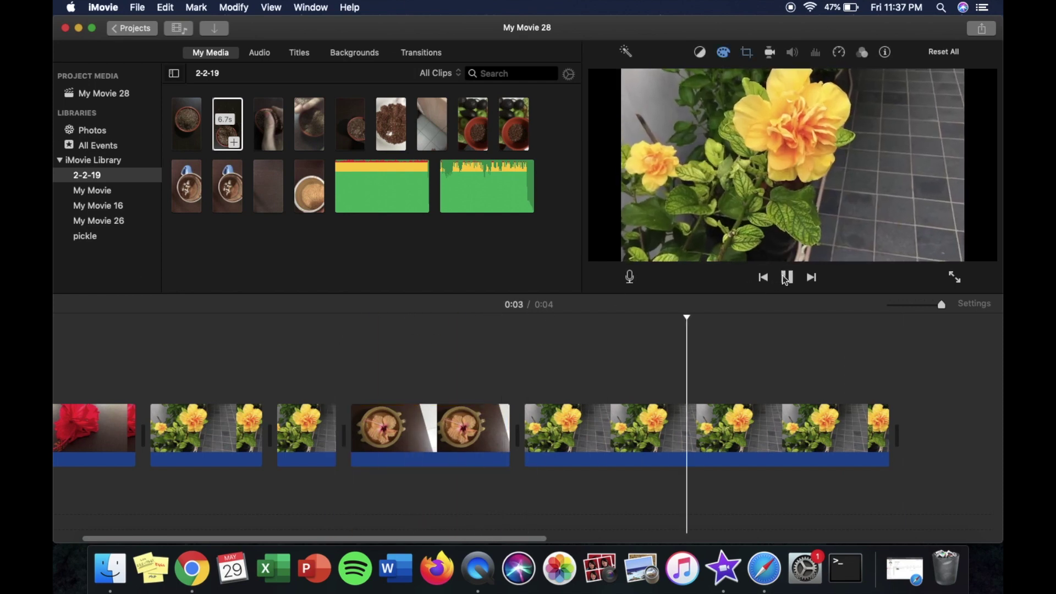
click(786, 278)
Step: Split the last yellow hibiscus clip near 0:02 and move the red hibiscus clip between its two parts
click(624, 420)
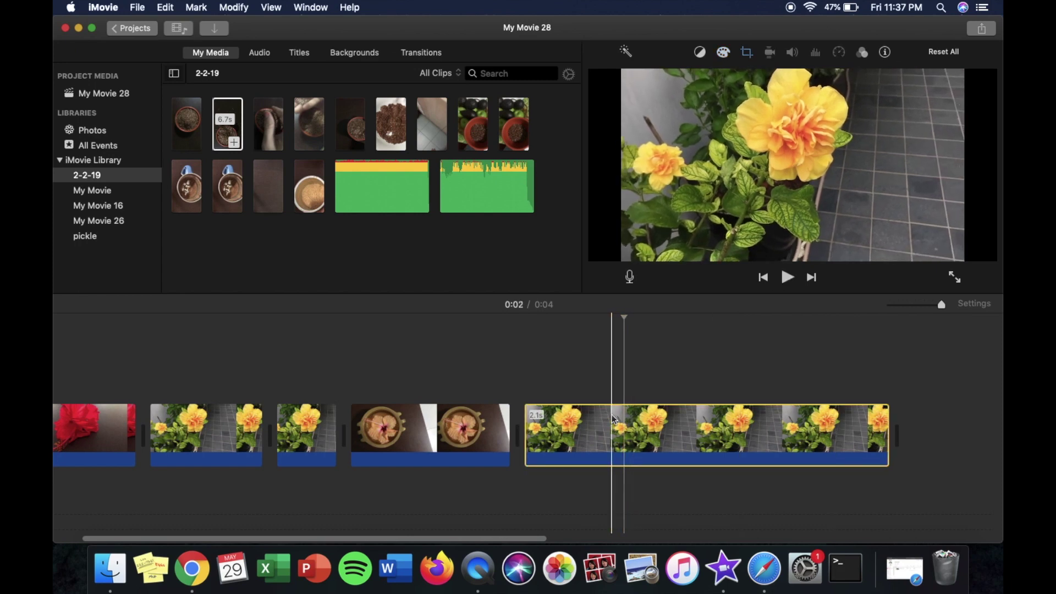
right_click(615, 420)
click(640, 422)
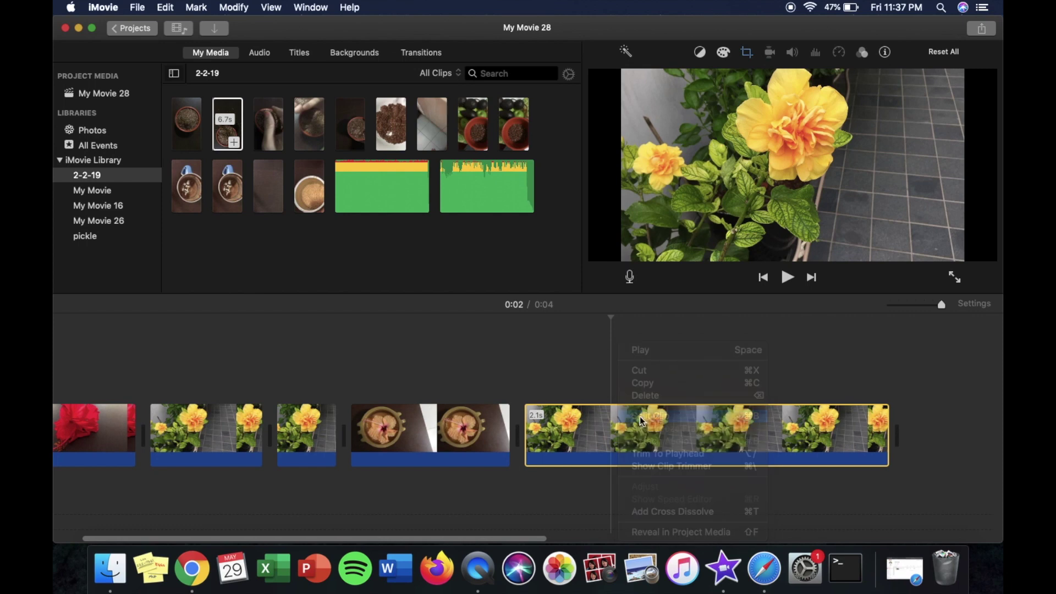
drag(91, 429, 520, 426)
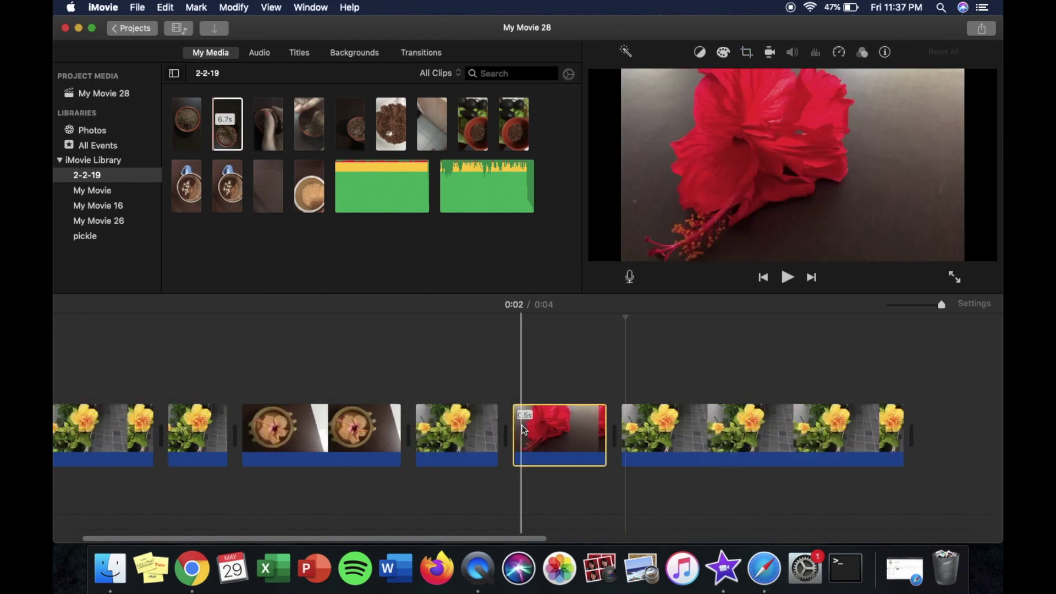
Step: Copy the red hibiscus clip and paste the duplicate at the very beginning of the timeline
drag(475, 542, 448, 542)
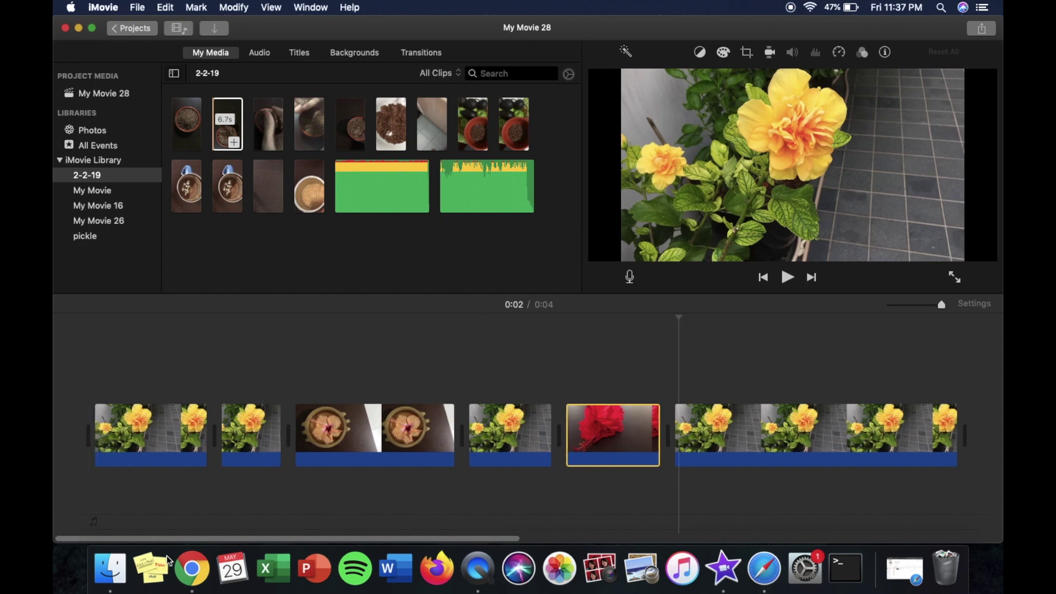
right_click(608, 430)
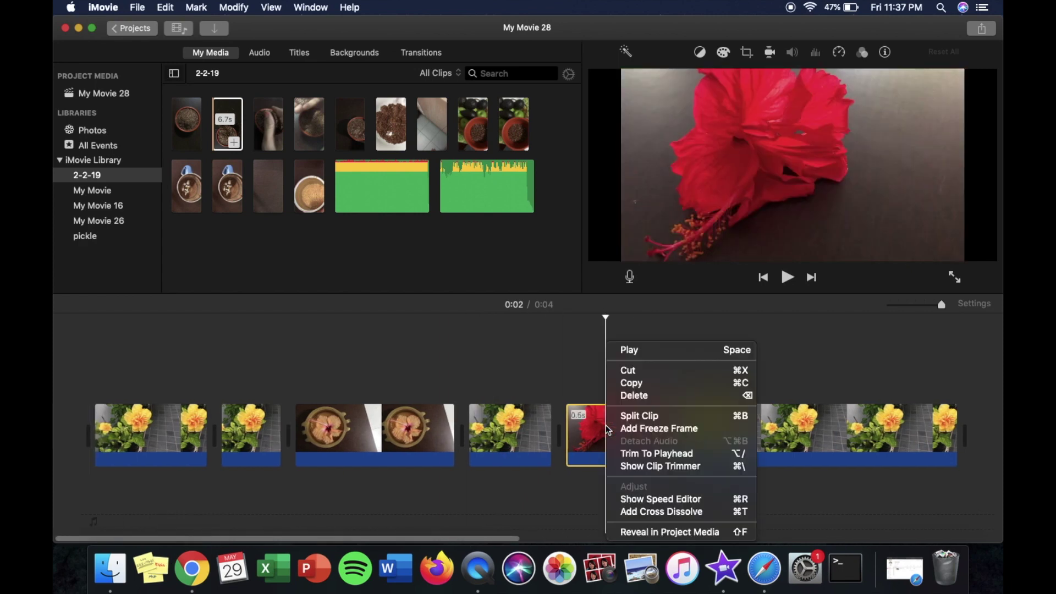
click(621, 384)
click(96, 404)
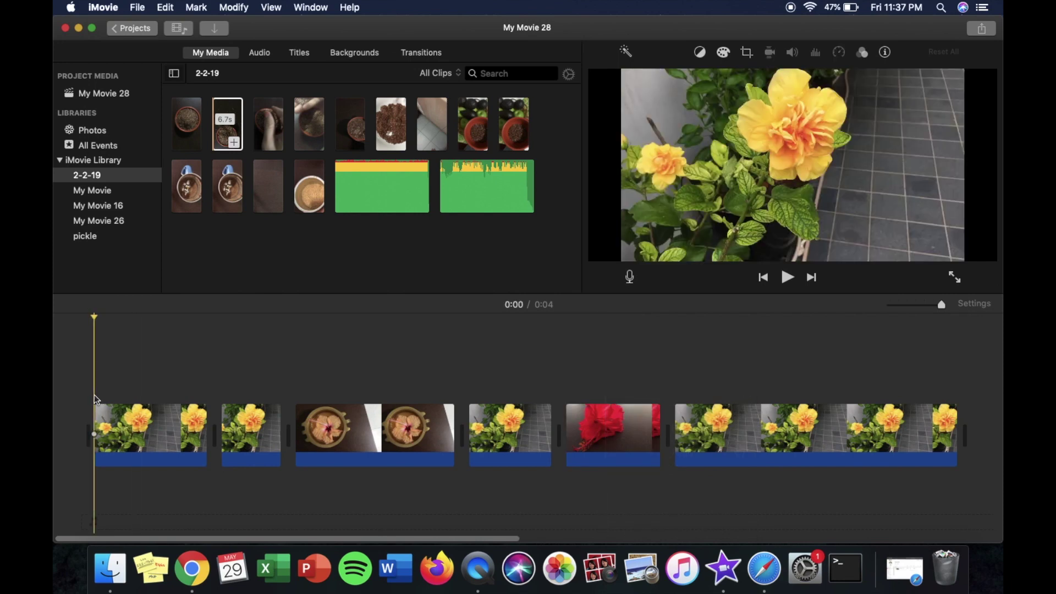
key(super+v)
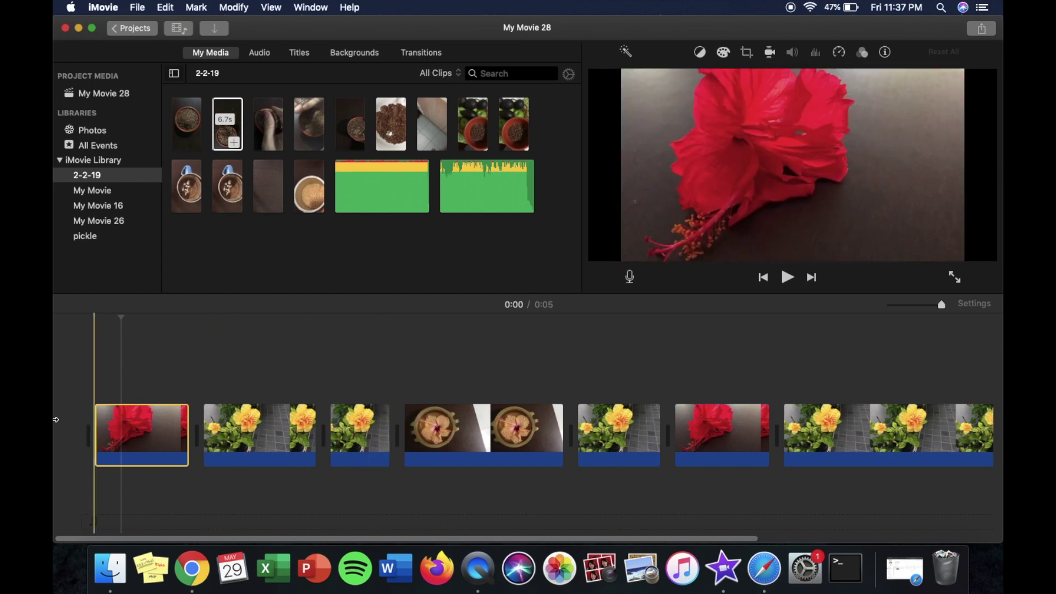
Step: Copy the short yellow hibiscus clip and place the duplicate as an overlay above the start of the orange hibiscus clip
click(244, 415)
click(348, 418)
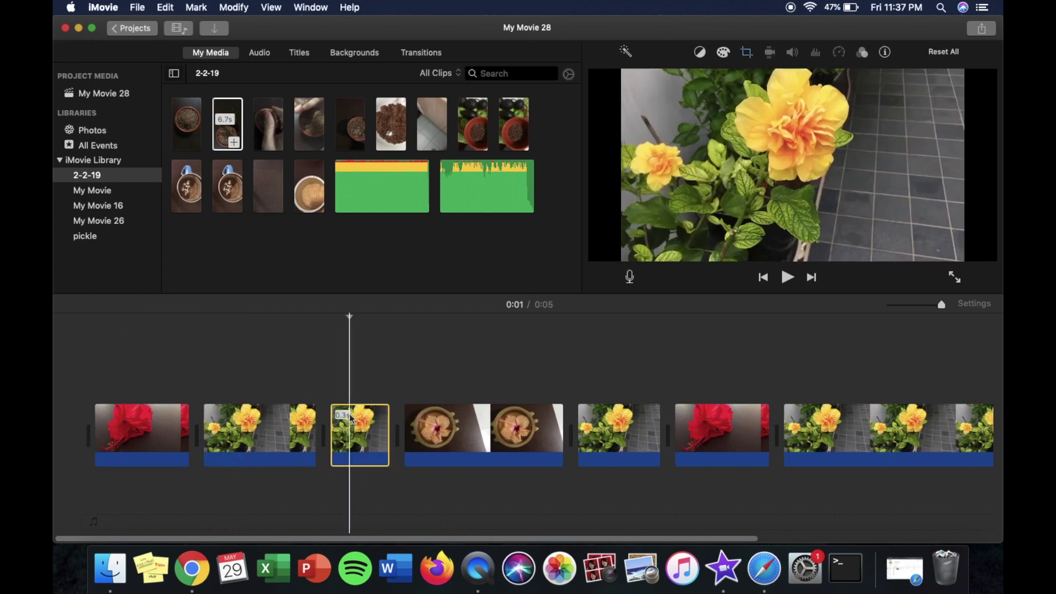
right_click(351, 417)
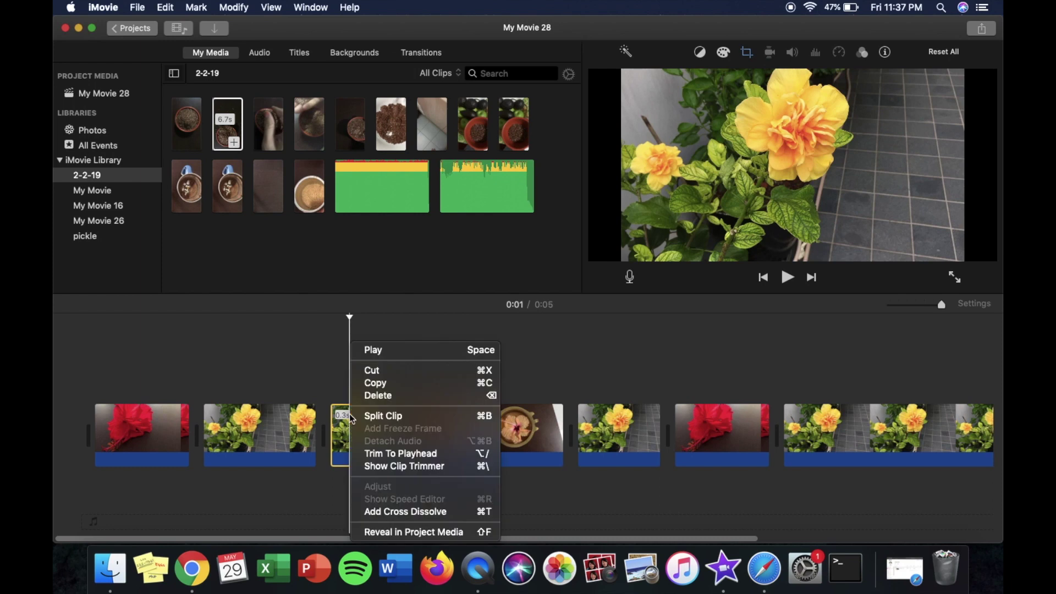
click(388, 384)
click(409, 393)
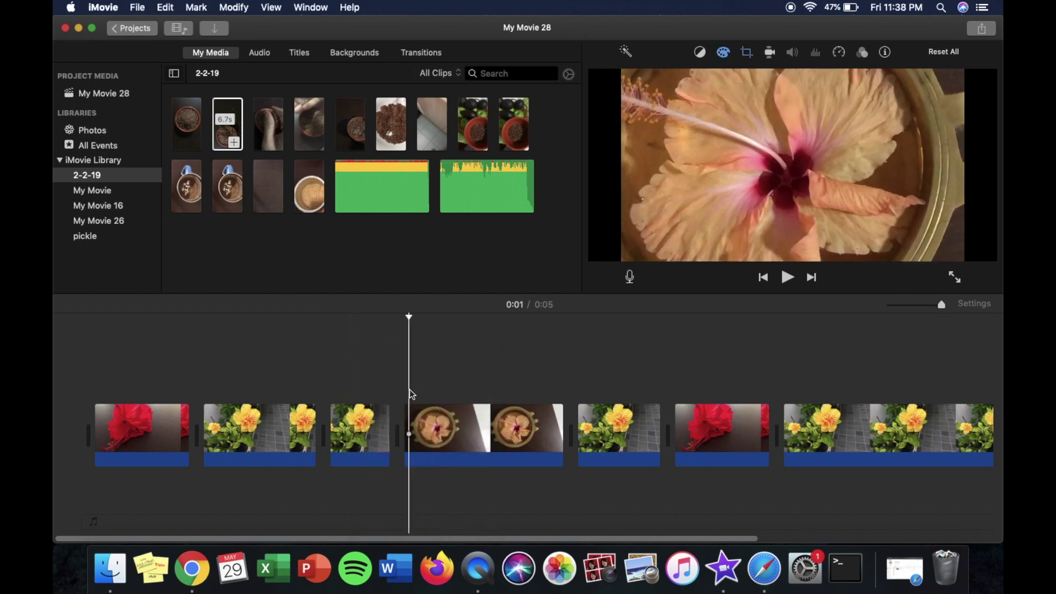
key(super+v)
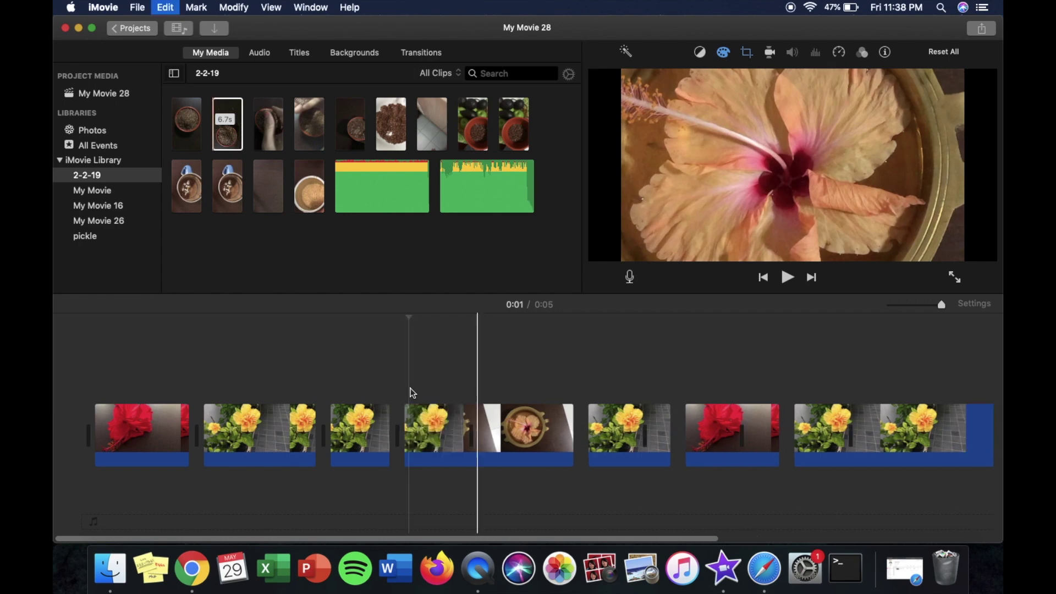
drag(422, 394, 447, 368)
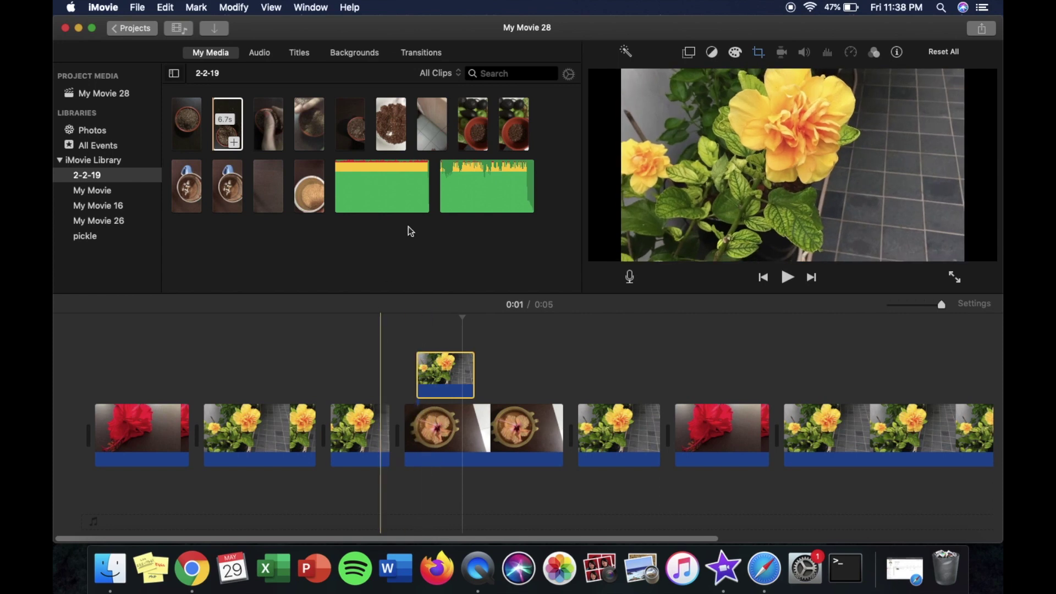
Step: Set the overlaid yellow hibiscus clip to Picture in Picture, enlarge the inset and move it to the frame's lower-right corner
click(687, 53)
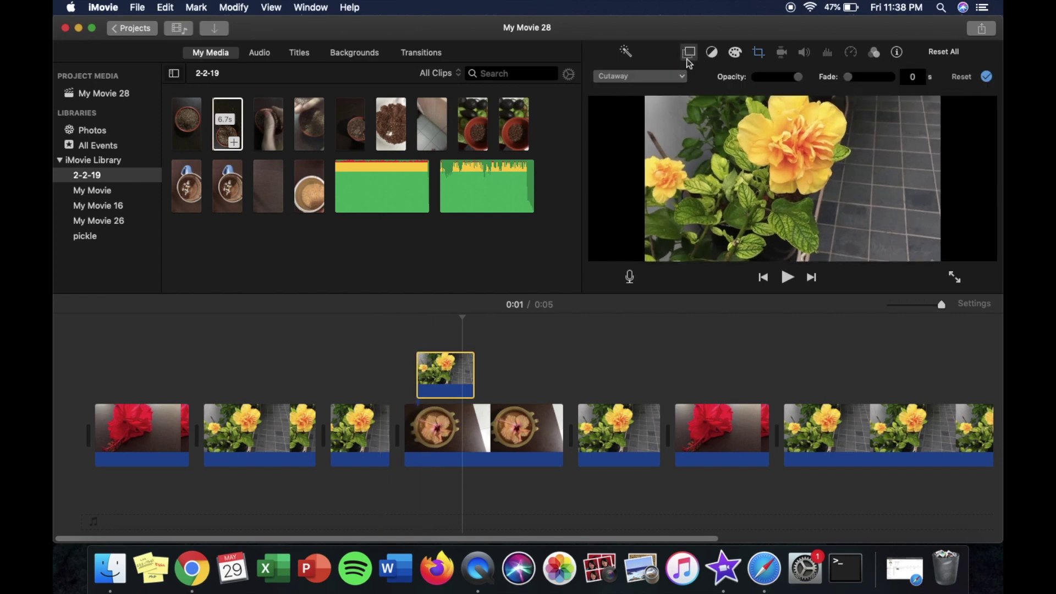
click(667, 77)
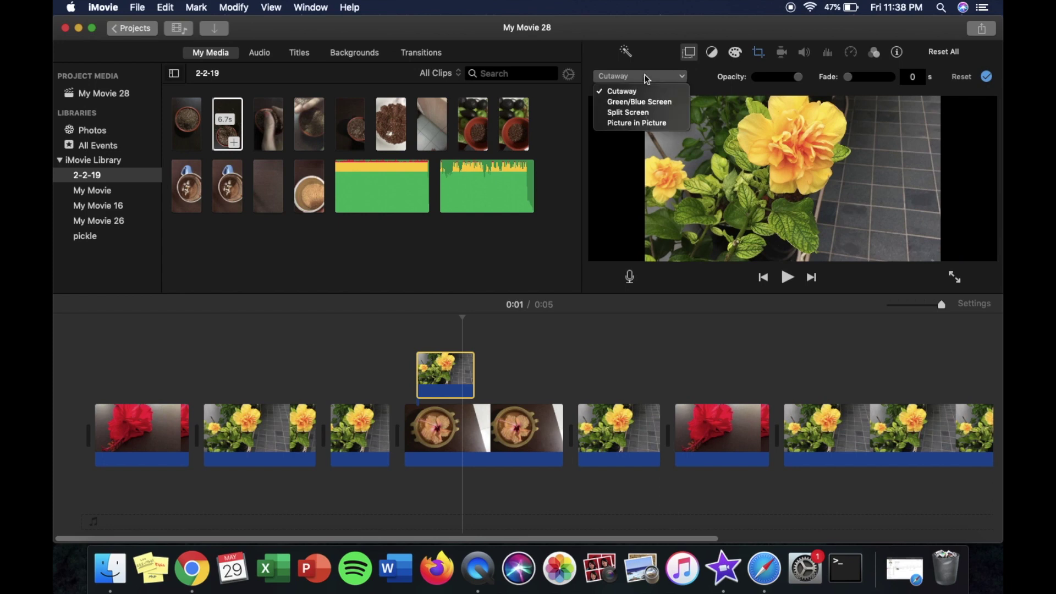
click(636, 122)
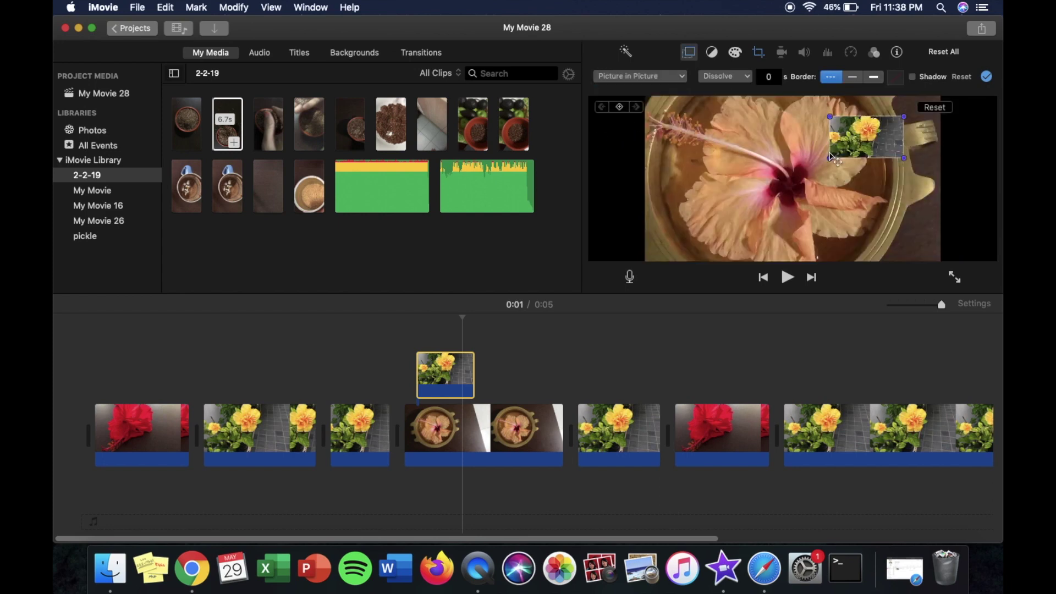
drag(832, 158, 710, 201)
drag(699, 208, 838, 234)
drag(782, 173, 826, 190)
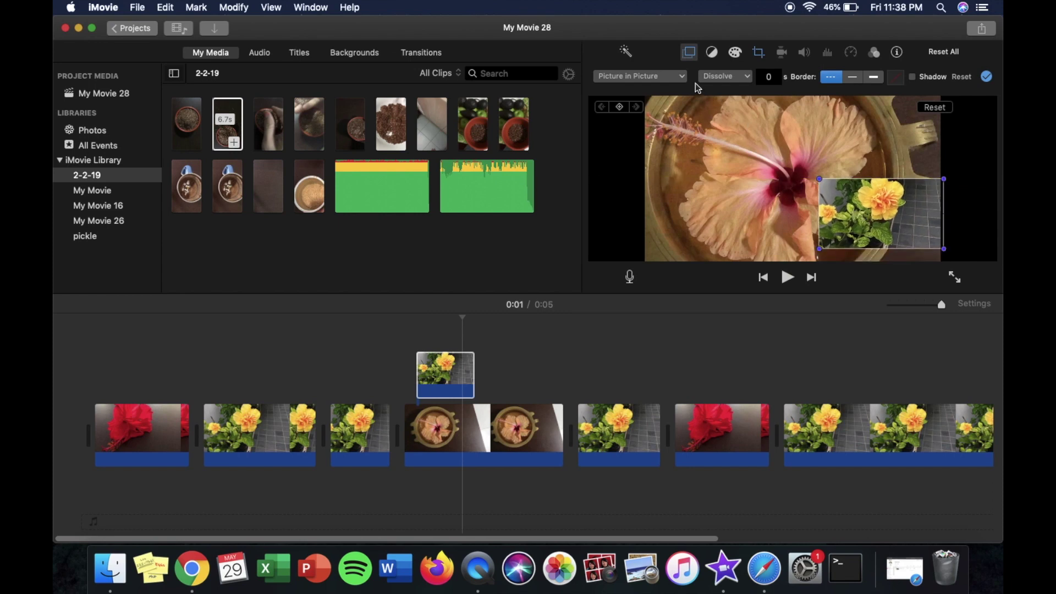
Step: Change the overlaid yellow hibiscus clip to Split Screen, positioned Left with a slide of 0 s
click(656, 78)
click(653, 113)
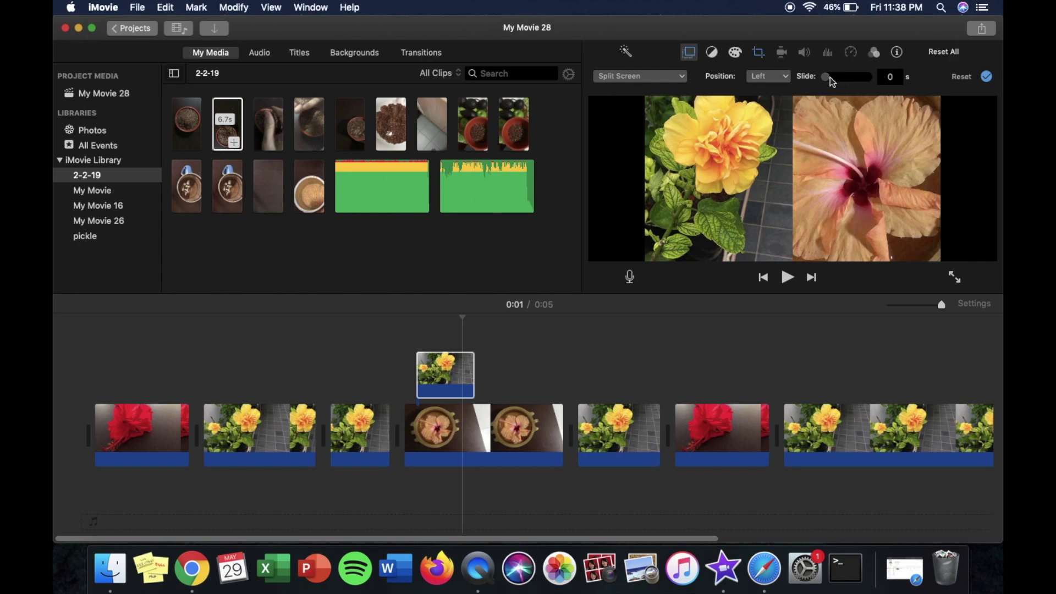
drag(830, 77, 827, 78)
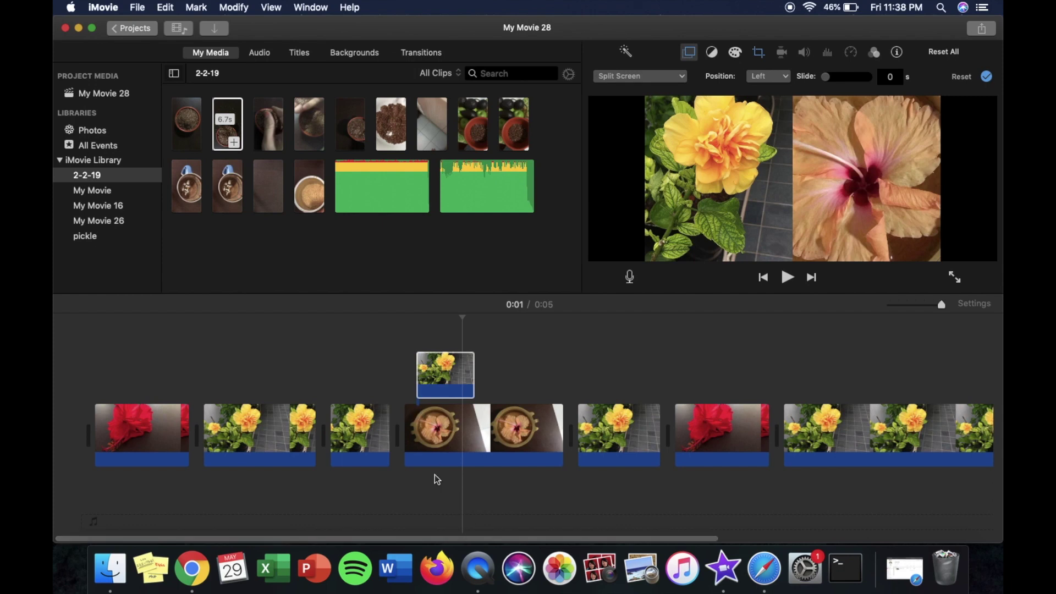
Step: Add the Clouds title above the first red hibiscus clip and shorten it to 1.4 s
click(300, 53)
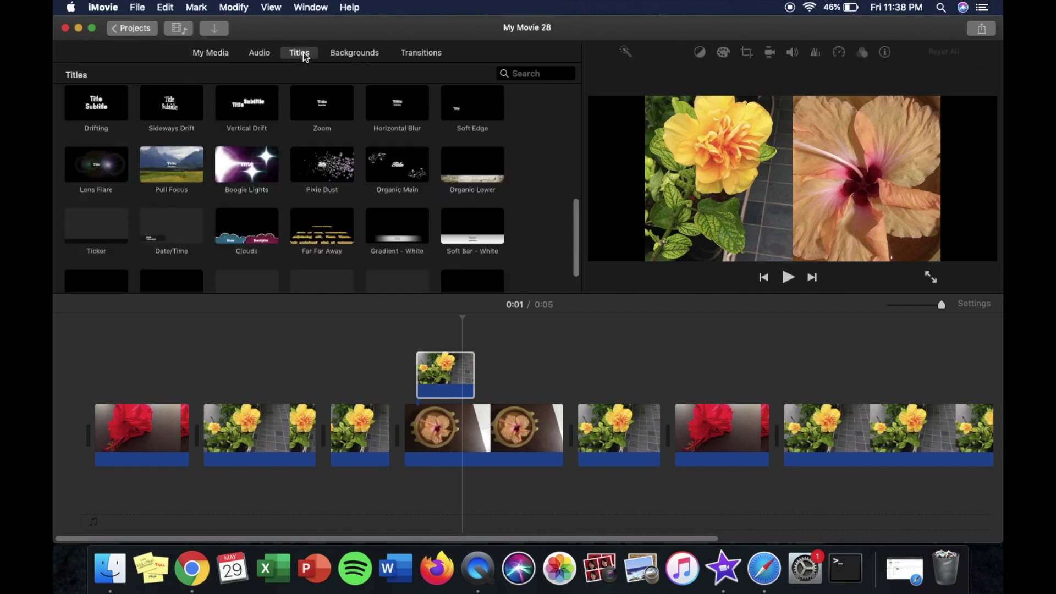
click(237, 231)
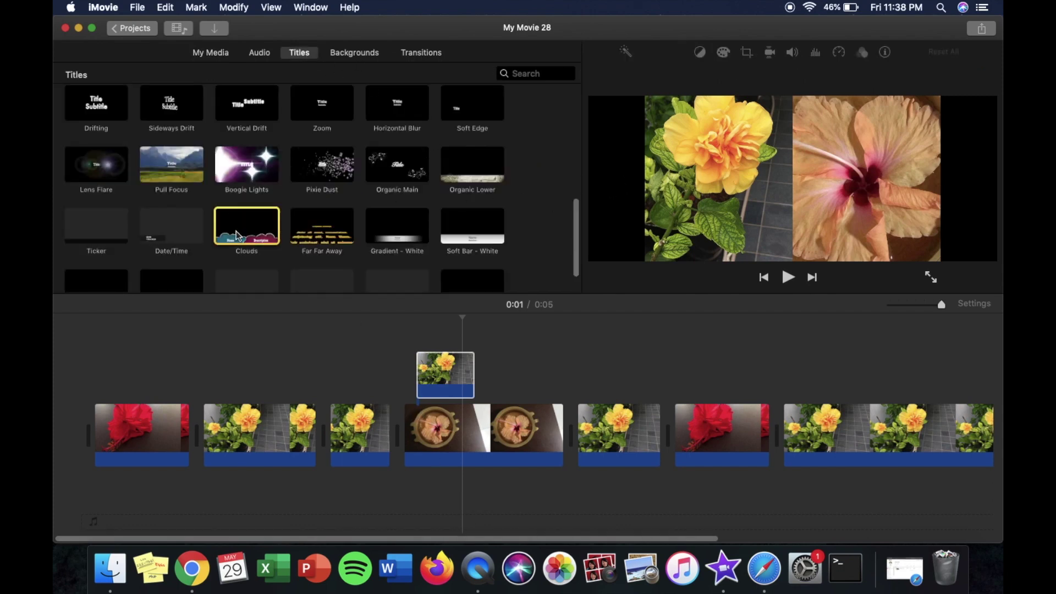
drag(236, 227, 107, 326)
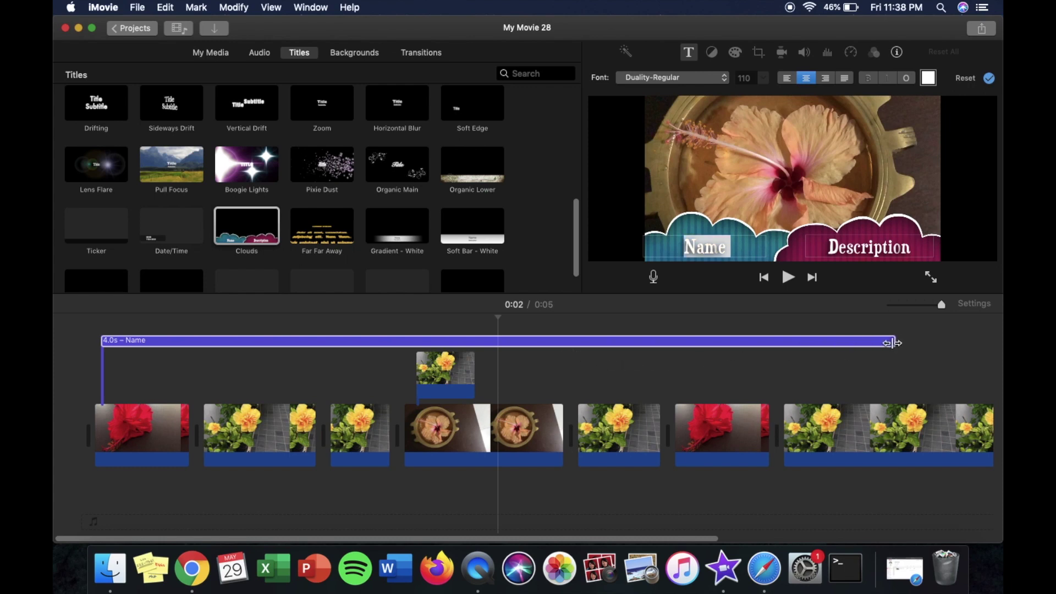
drag(893, 341, 378, 342)
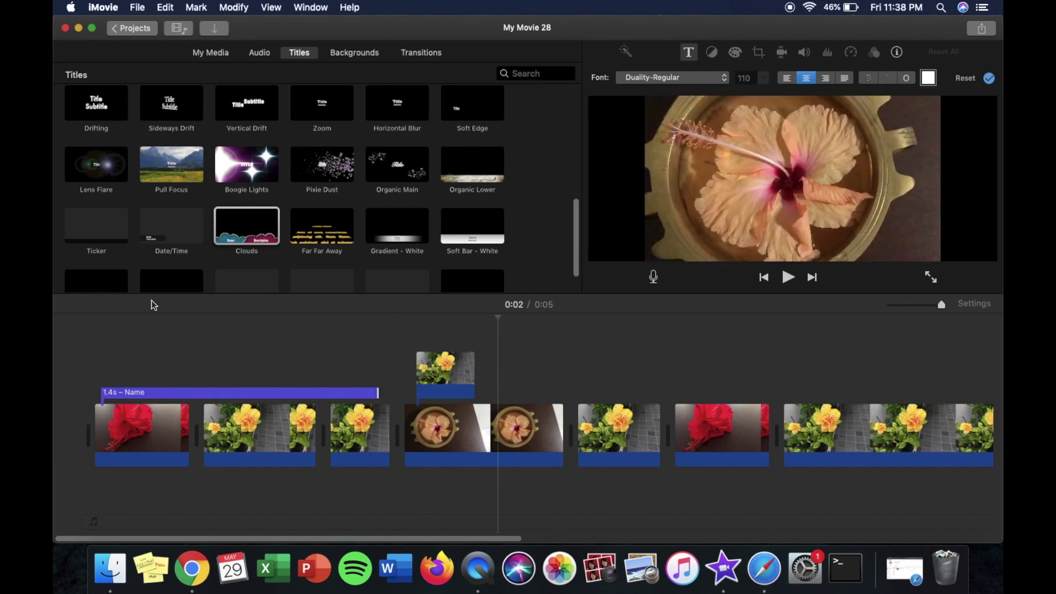
Step: Set the Clouds title's name text to "Hibiscus" and its description to "Flower", and check it in the preview
click(153, 393)
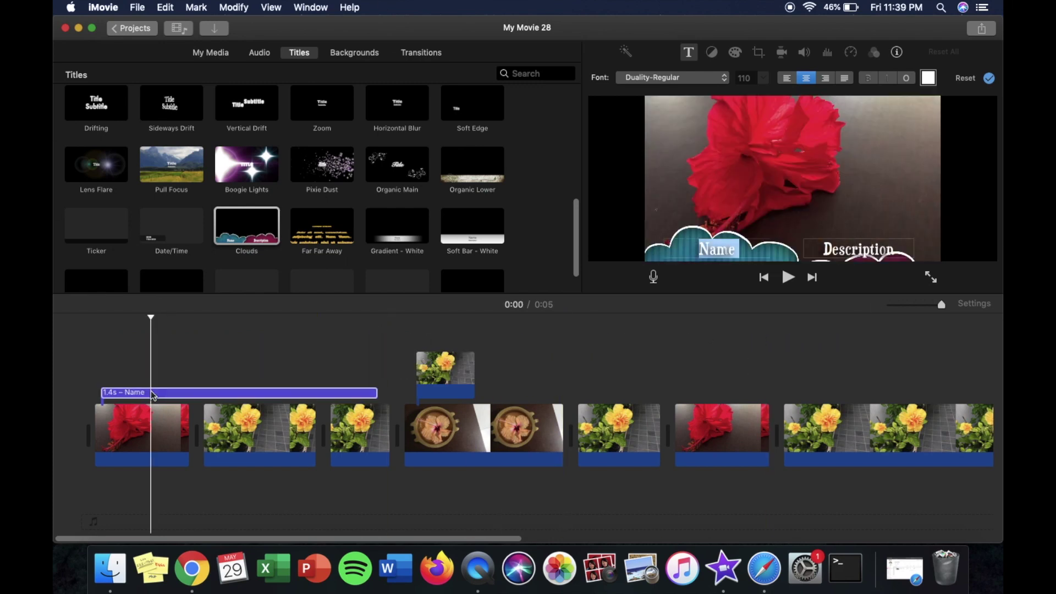
text(Hibiscus)
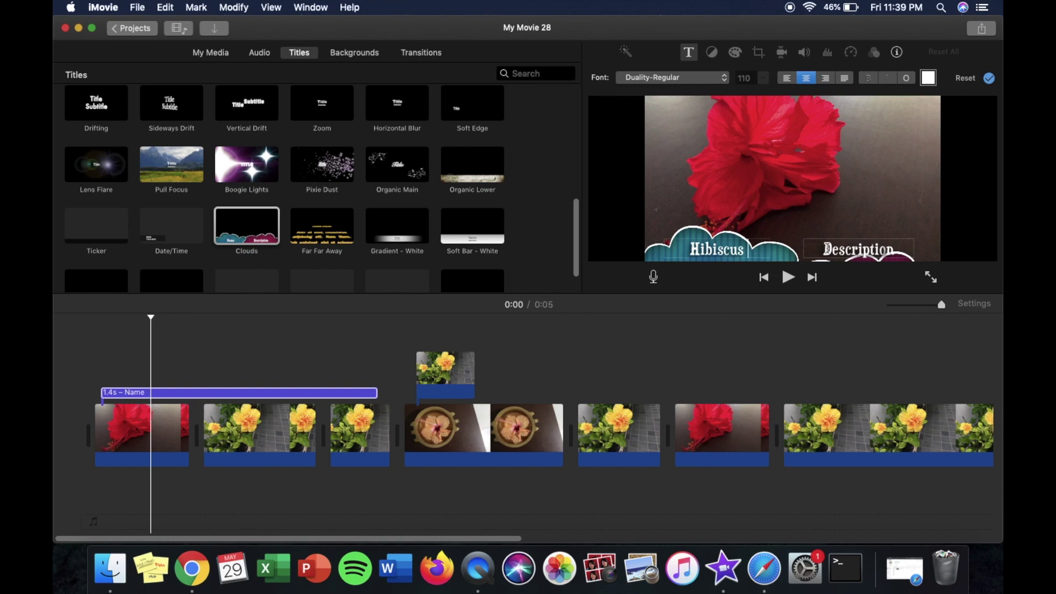
drag(824, 249, 887, 257)
text(F)
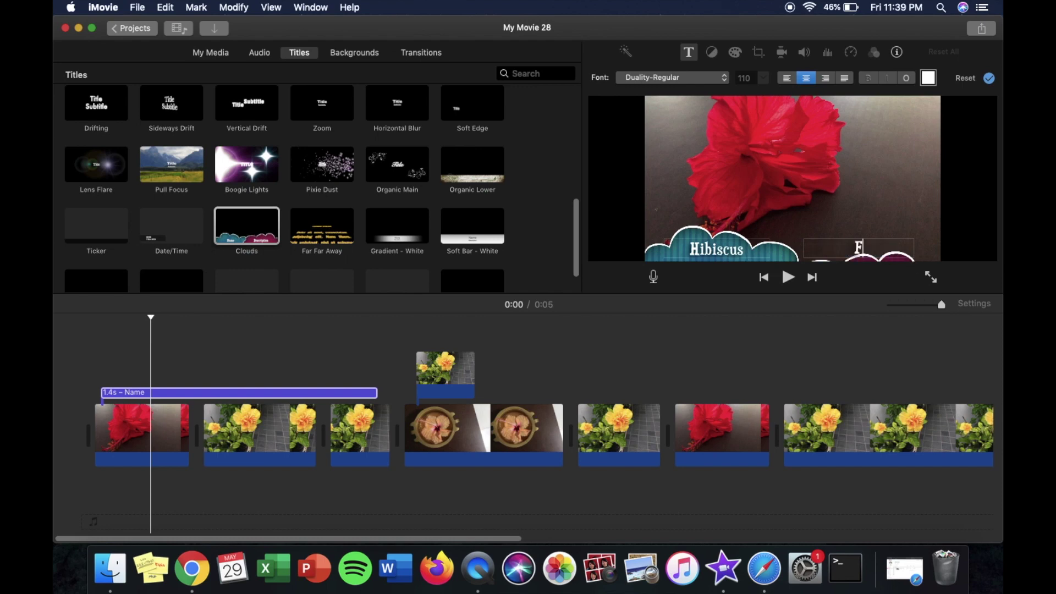
text(lower)
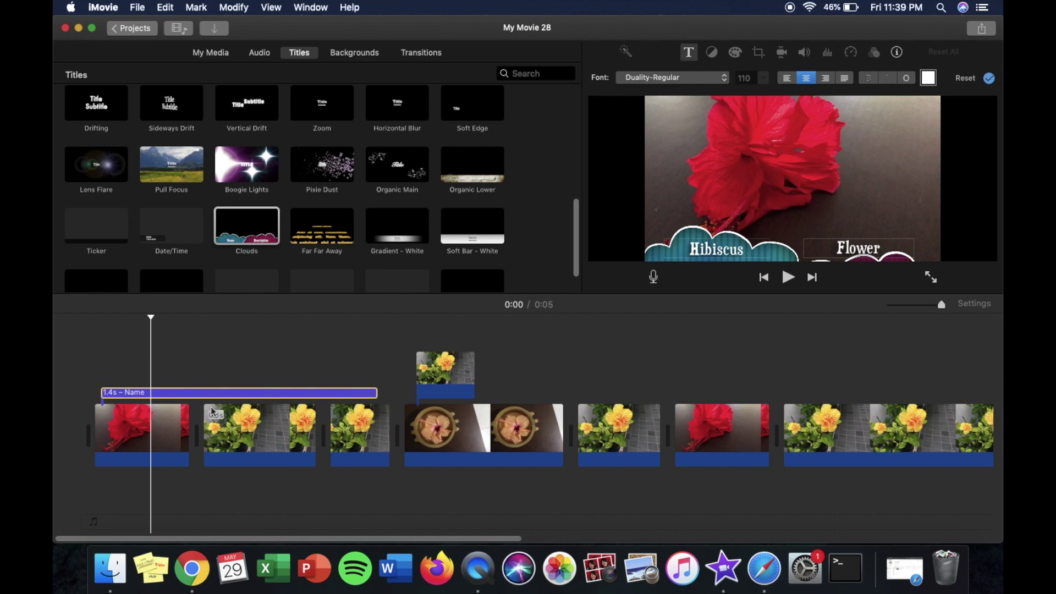
click(165, 395)
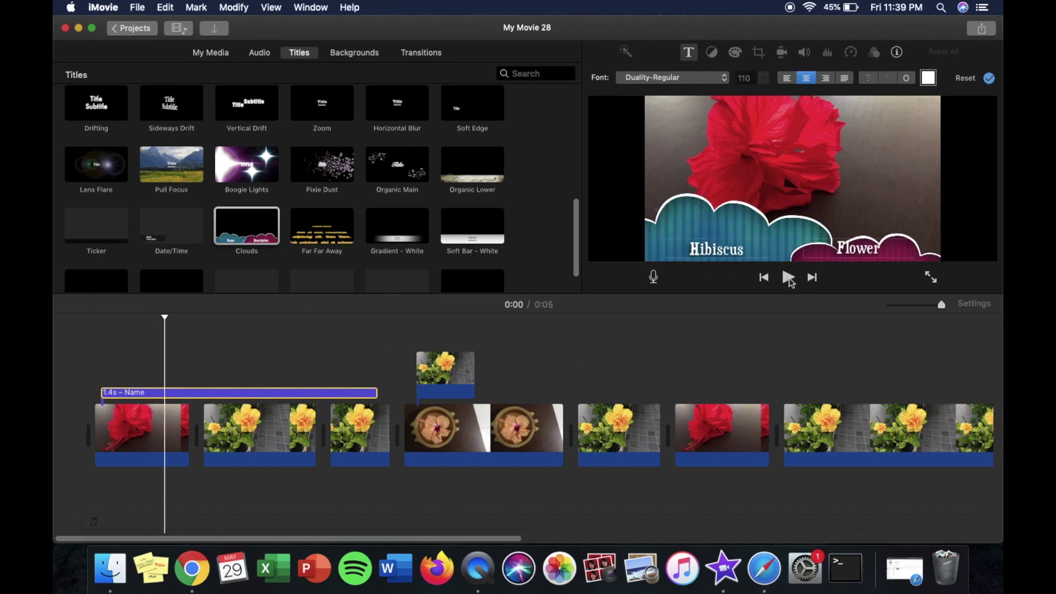
Step: Apply the Filmstrip theme to the project
click(972, 306)
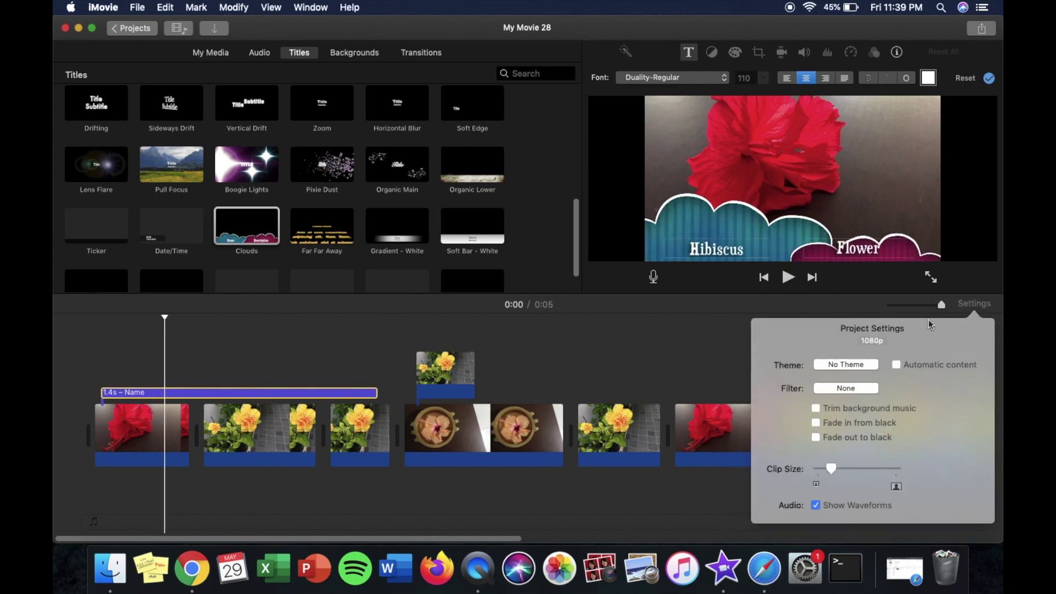
click(836, 365)
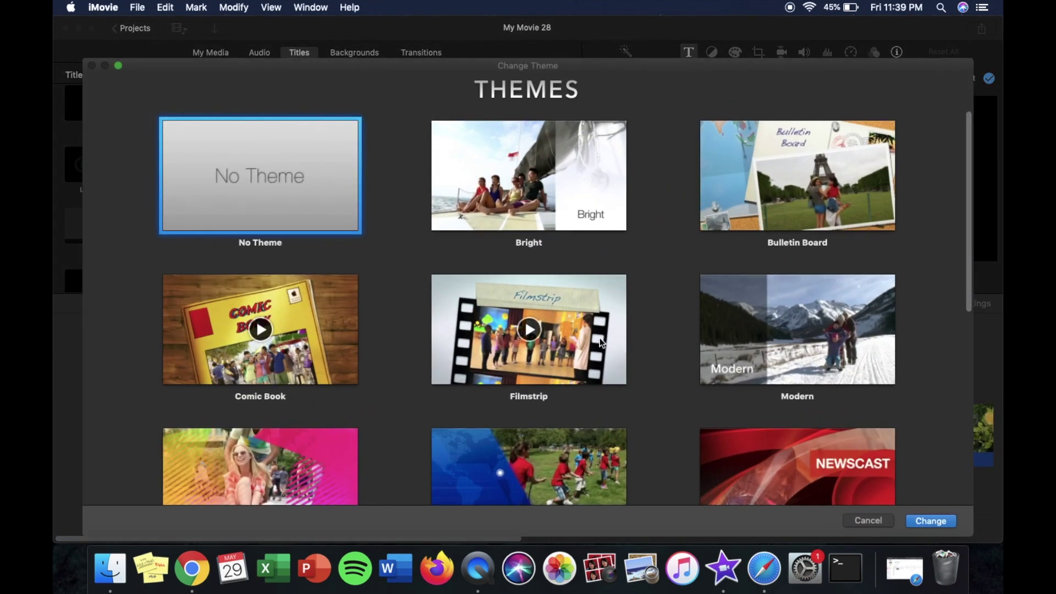
scroll(601, 343, down, 3)
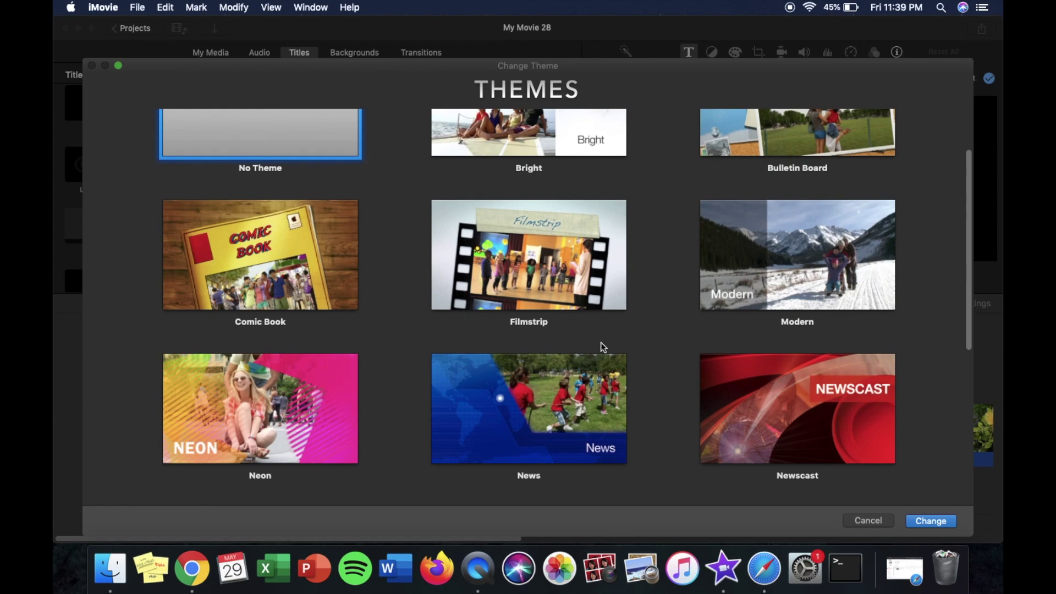
scroll(601, 342, up, 2)
click(556, 302)
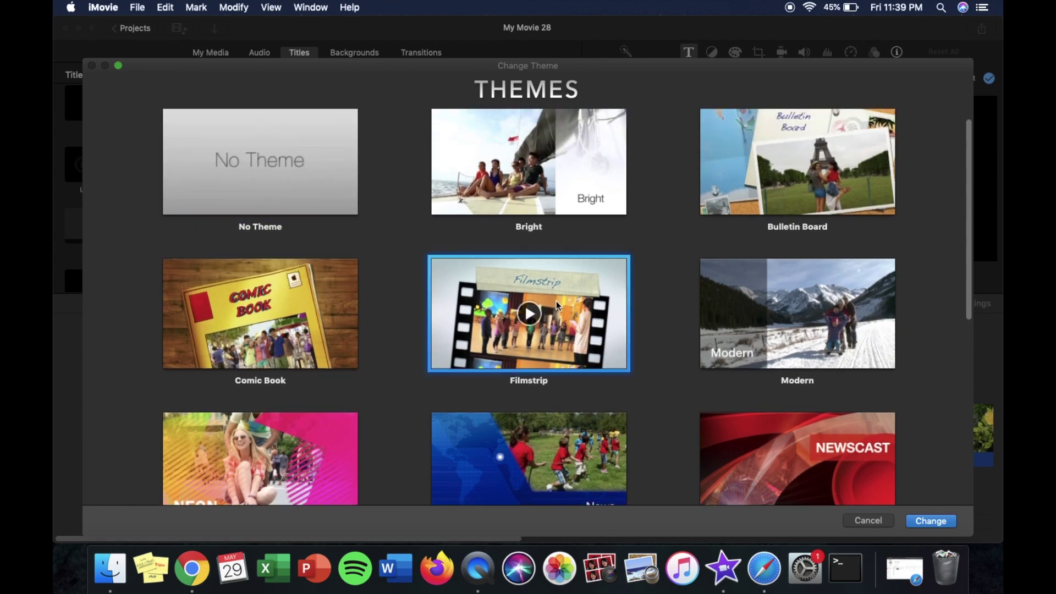
click(937, 520)
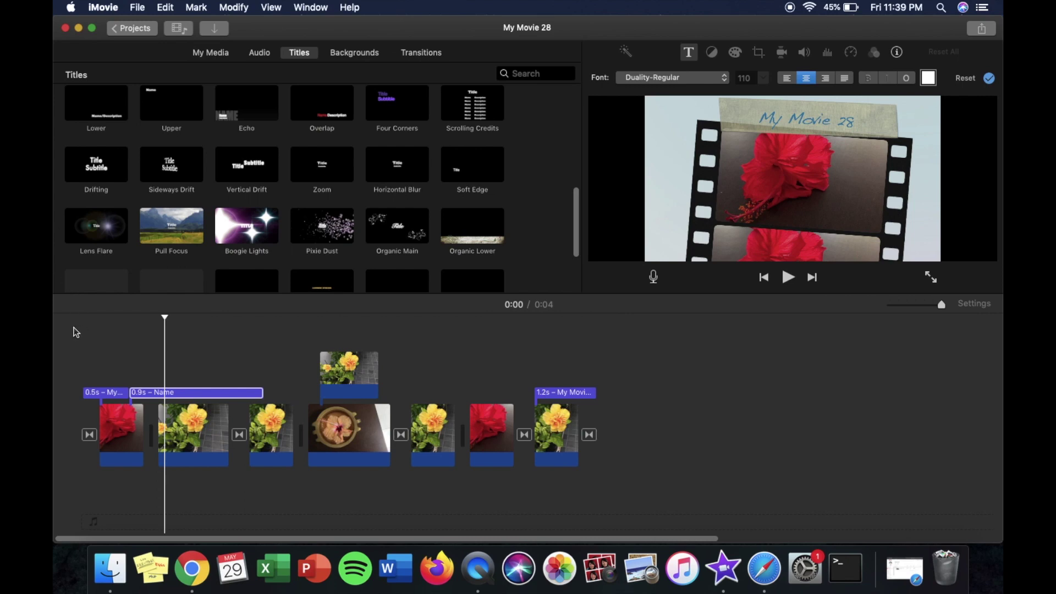
Step: Look at the Filmstrip theme's transitions and play the movie from the beginning
click(76, 332)
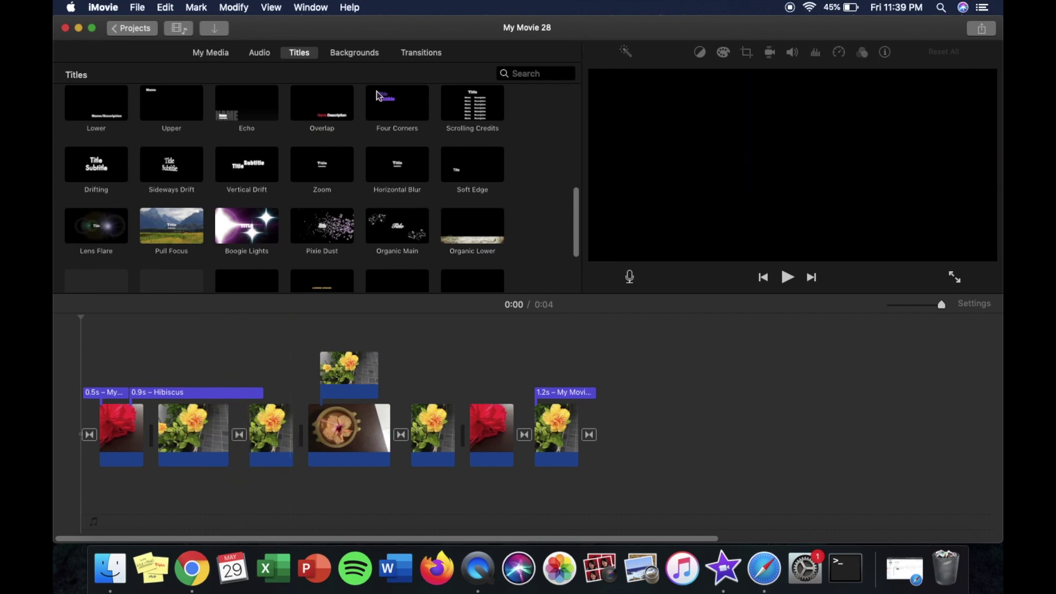
click(416, 55)
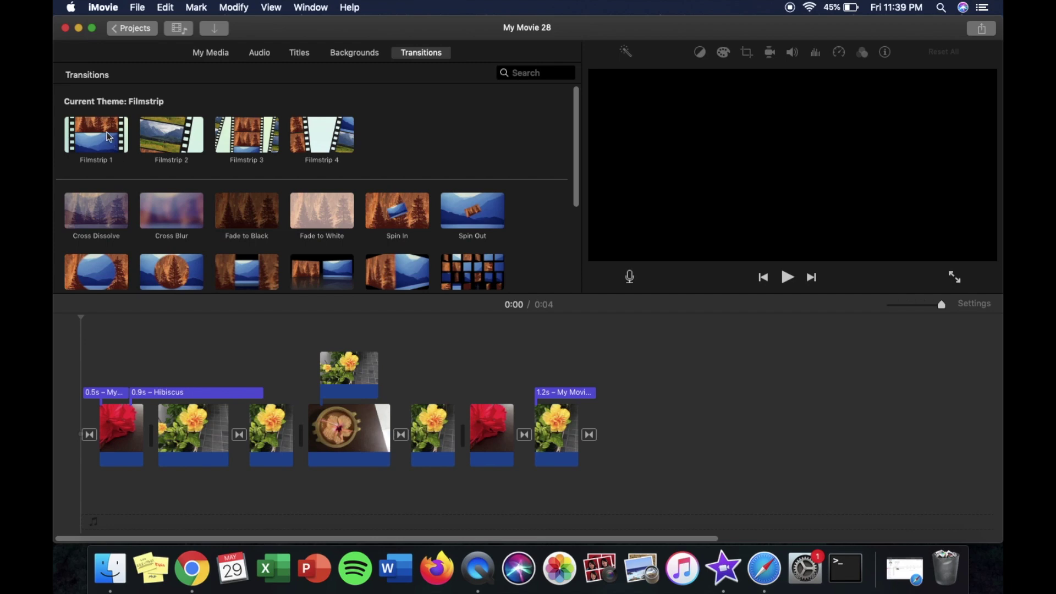
drag(170, 124, 78, 342)
click(787, 278)
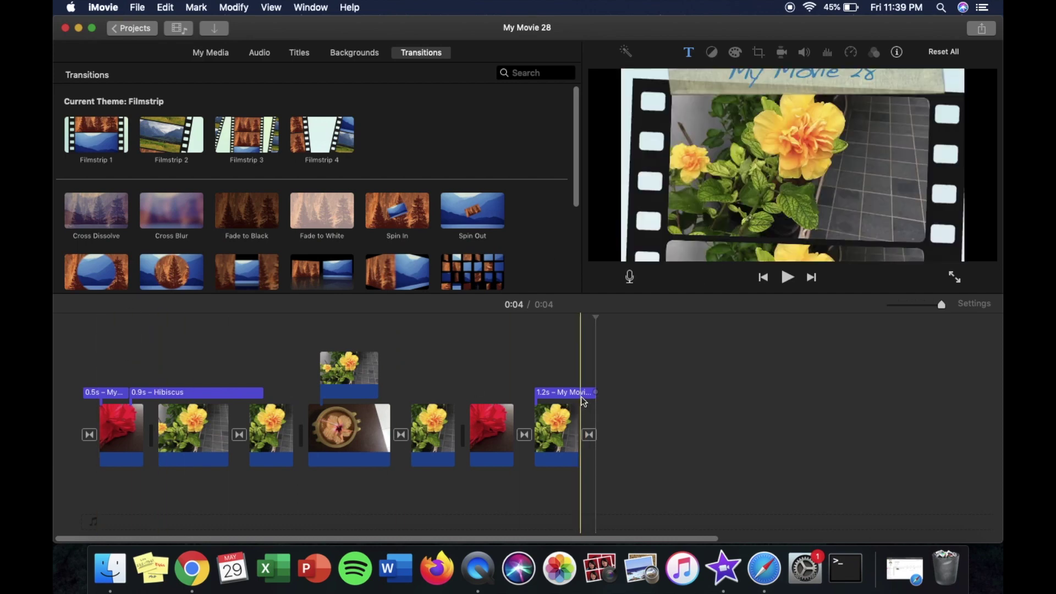
Step: Change the closing themed title's text to "My Sample"
click(581, 394)
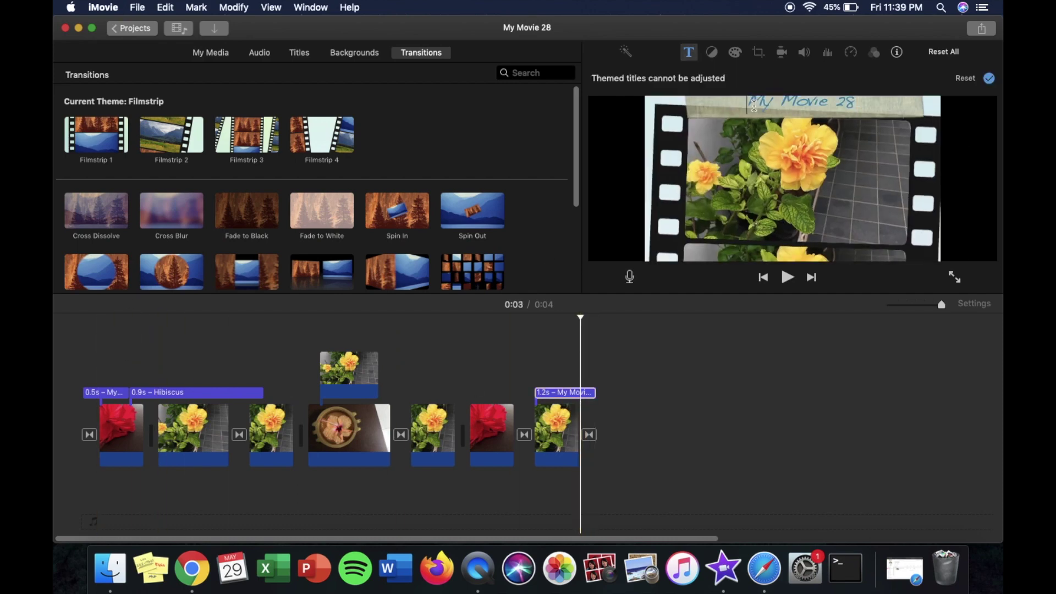
drag(755, 106, 847, 106)
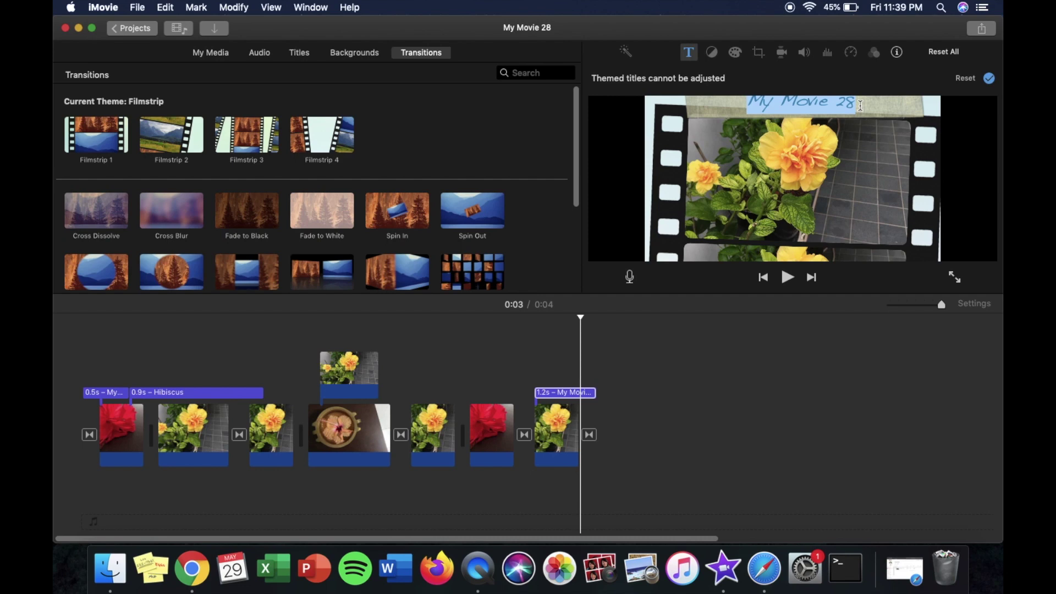
text(My Sample)
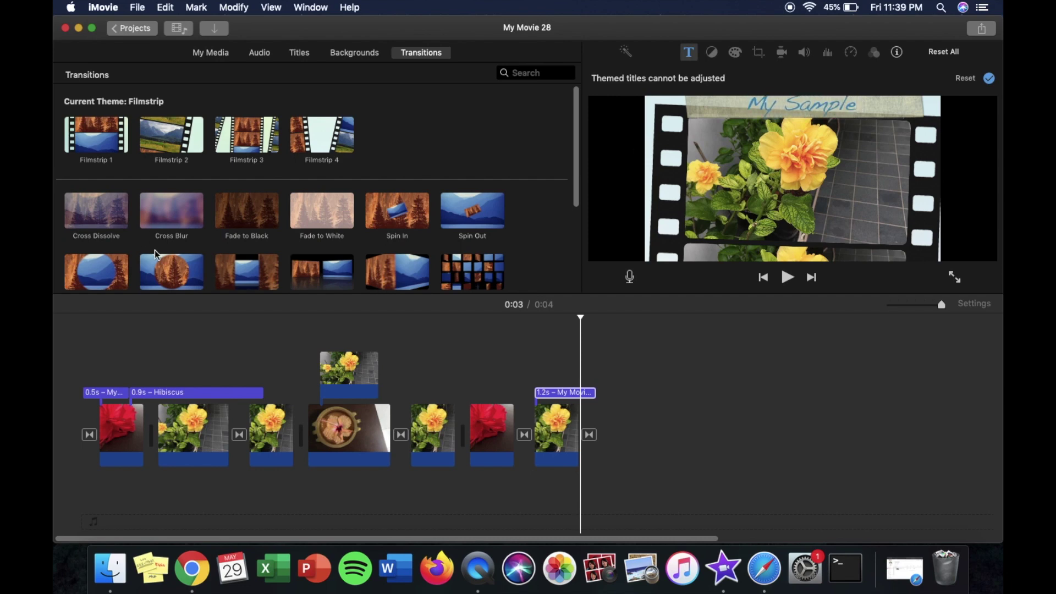
click(365, 378)
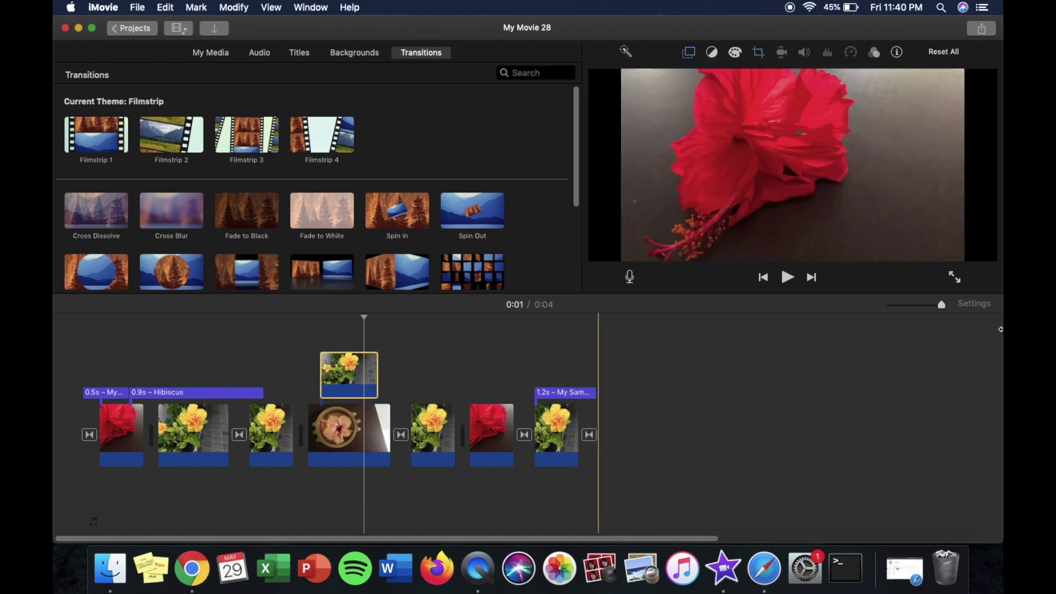
Step: Change the project theme to Bright and play the movie from the beginning
click(973, 305)
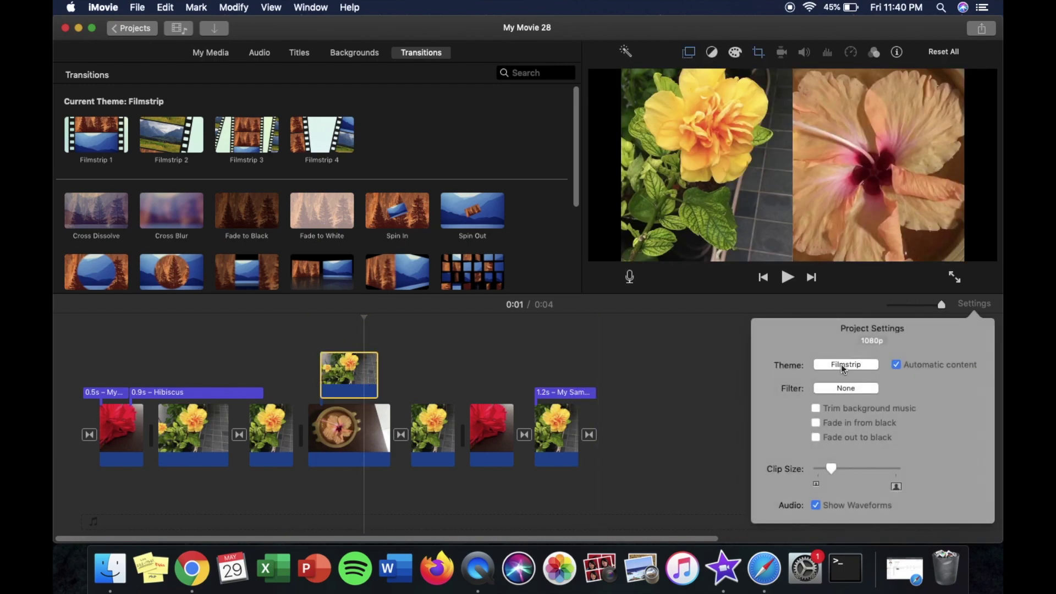
click(841, 363)
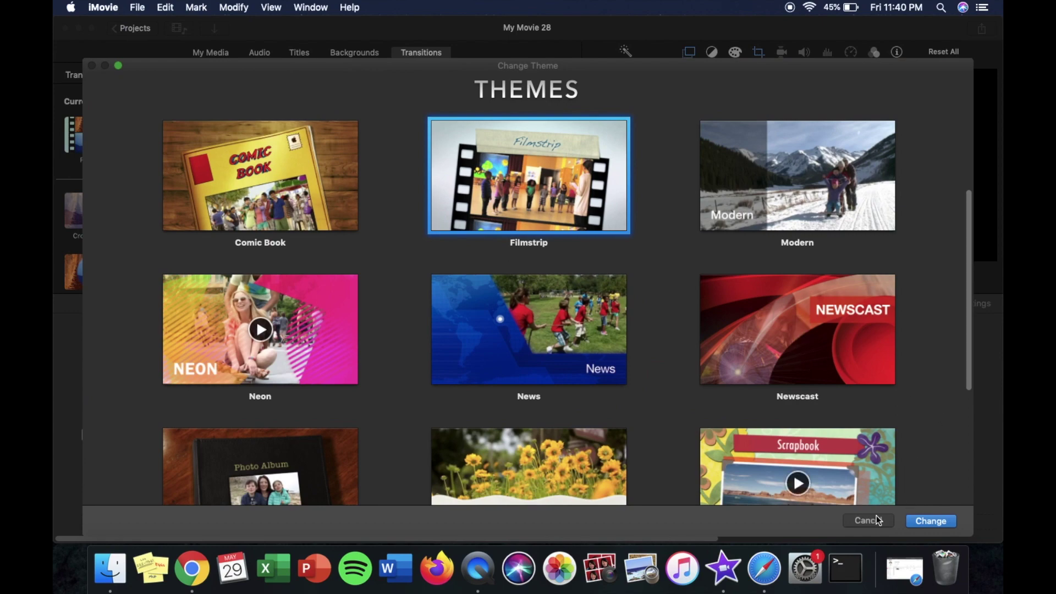
mouse_move(318, 218)
scroll(408, 204, down, 3)
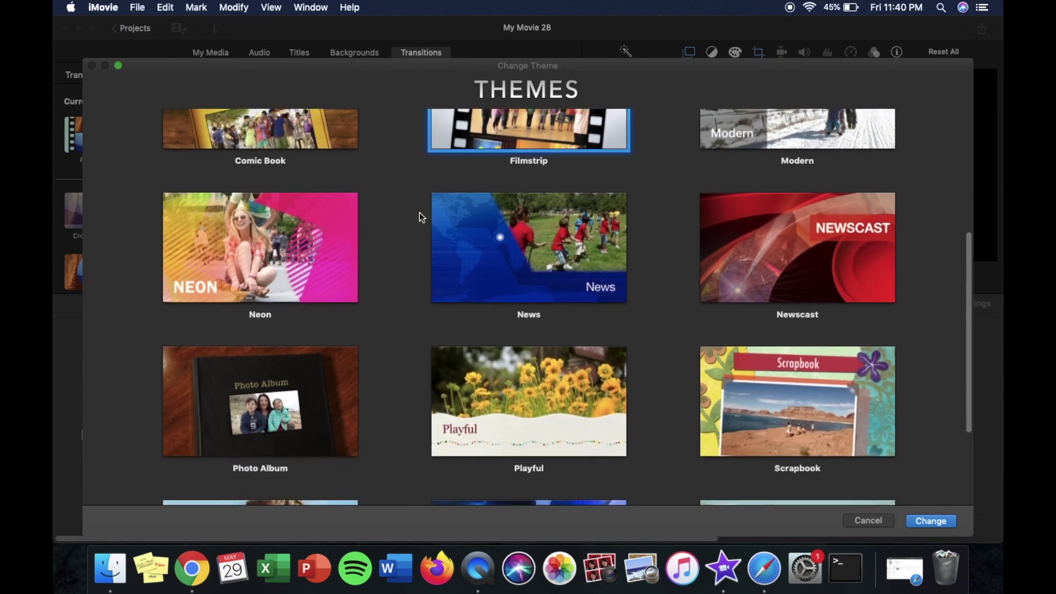
scroll(420, 213, up, 9)
click(304, 182)
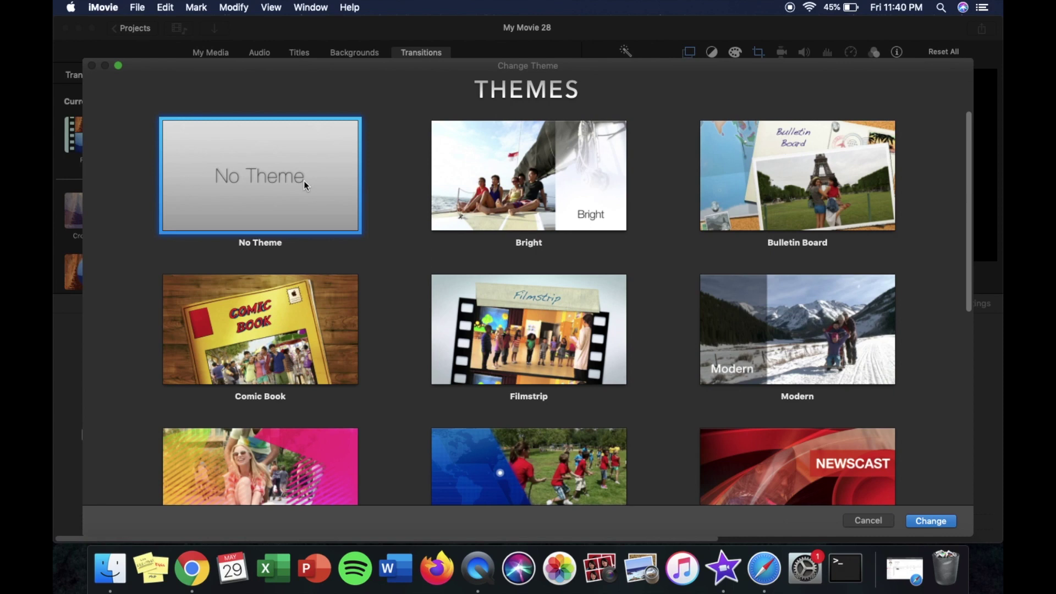
click(473, 191)
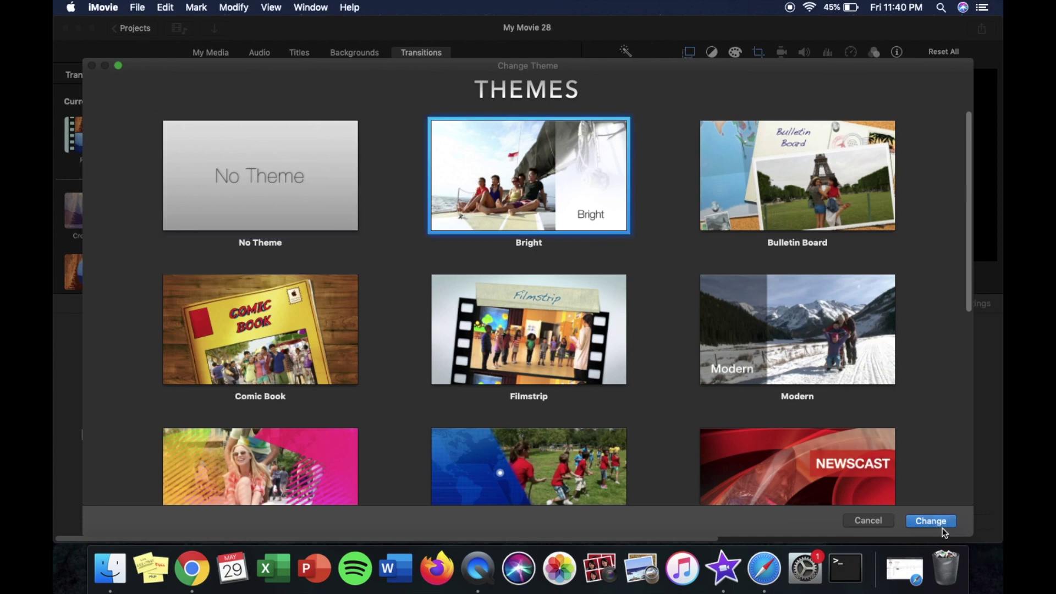
click(927, 526)
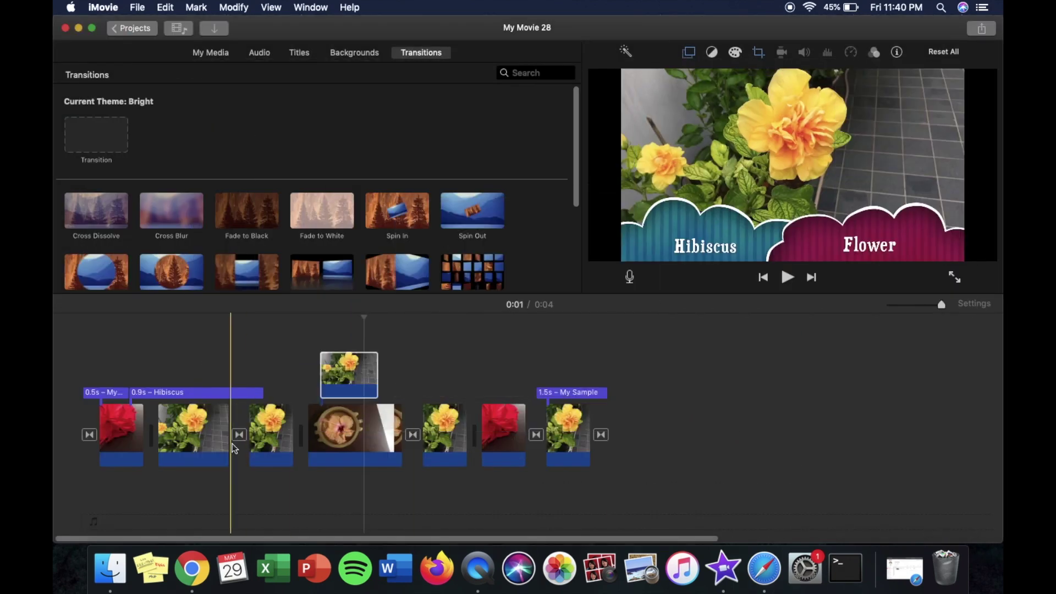
click(75, 362)
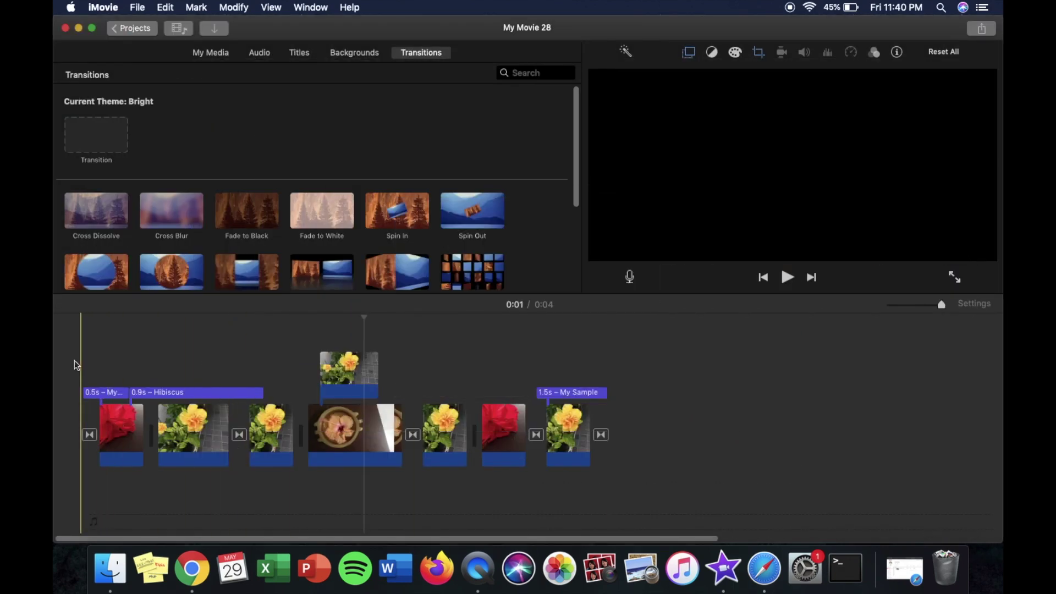
click(786, 278)
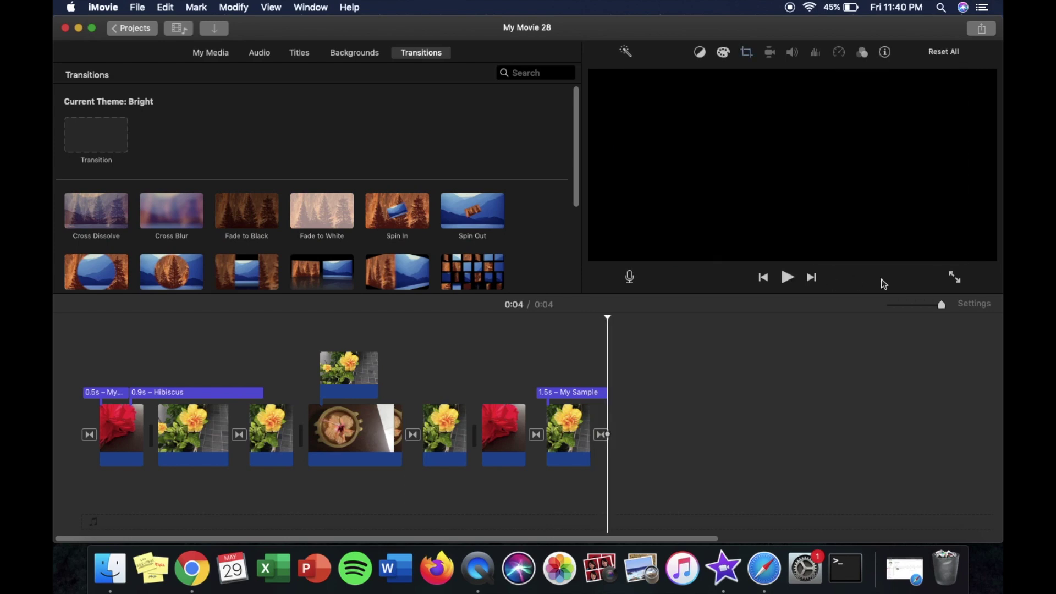
Step: Change the project theme to News and play the movie from the beginning
click(967, 306)
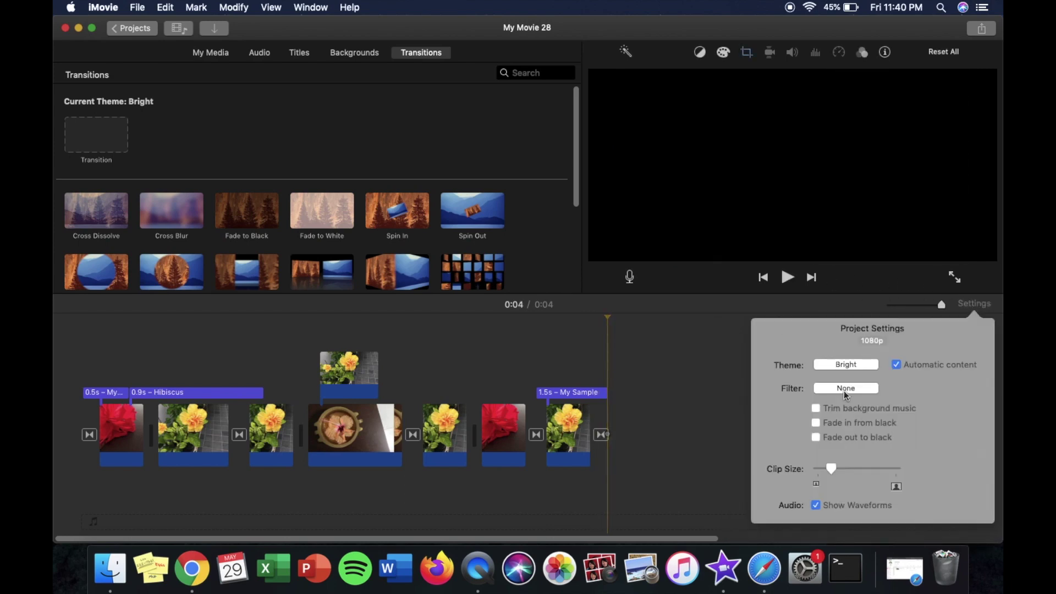
click(853, 367)
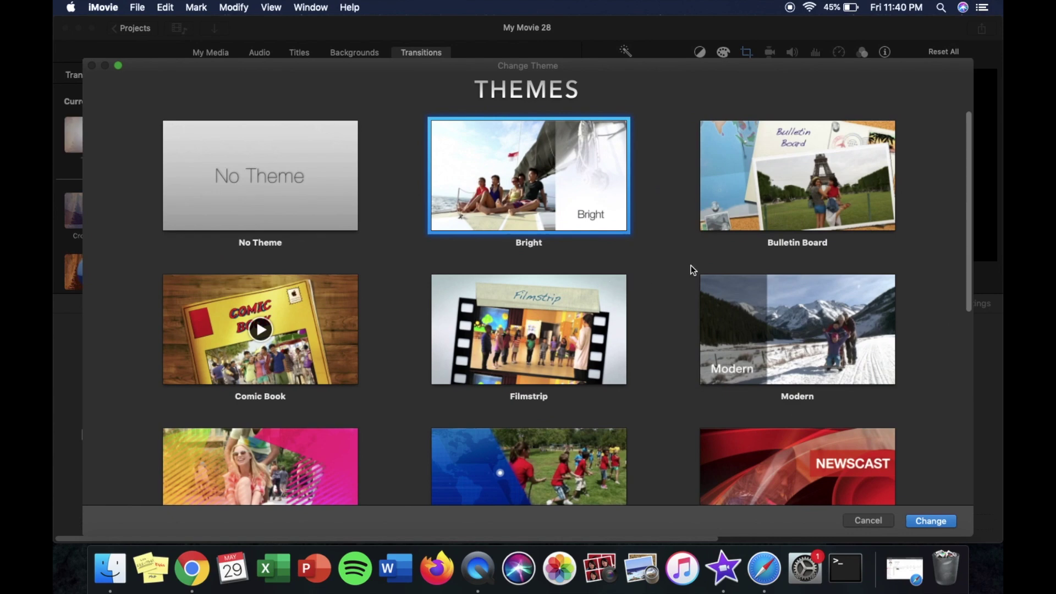
scroll(573, 323, down, 4)
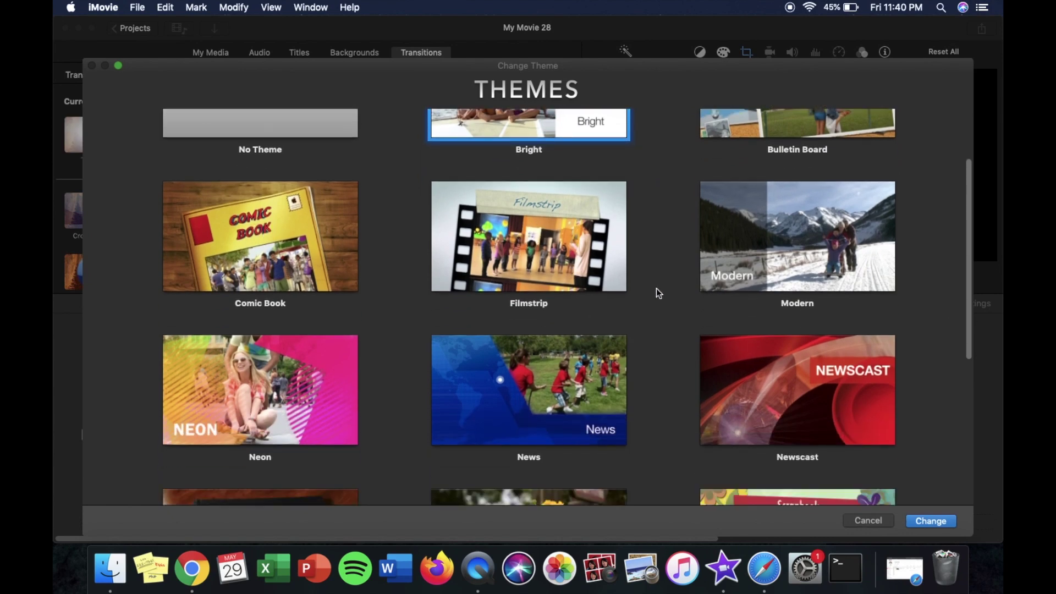
click(570, 347)
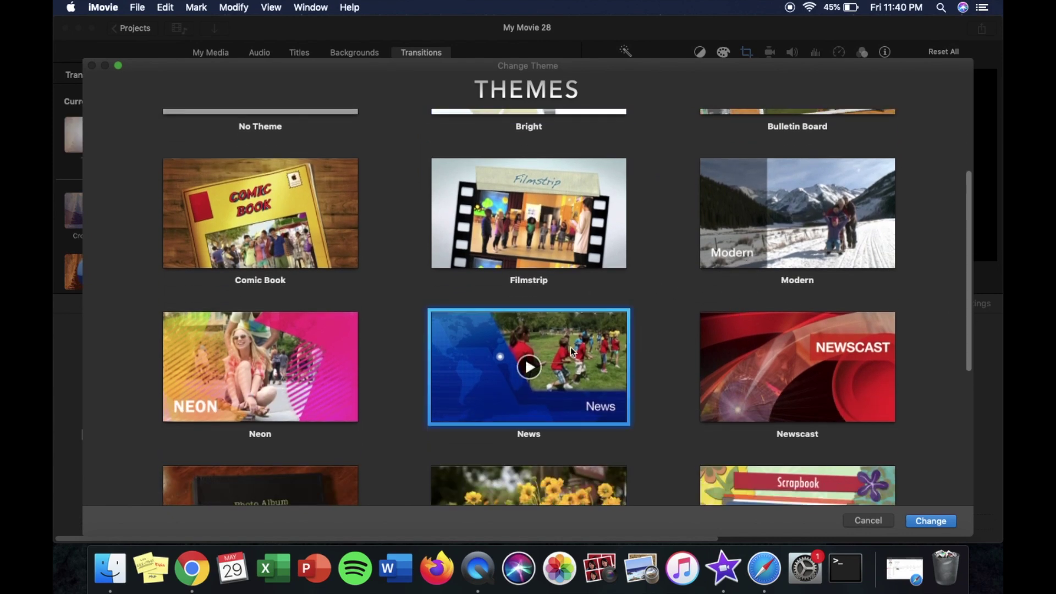
click(924, 521)
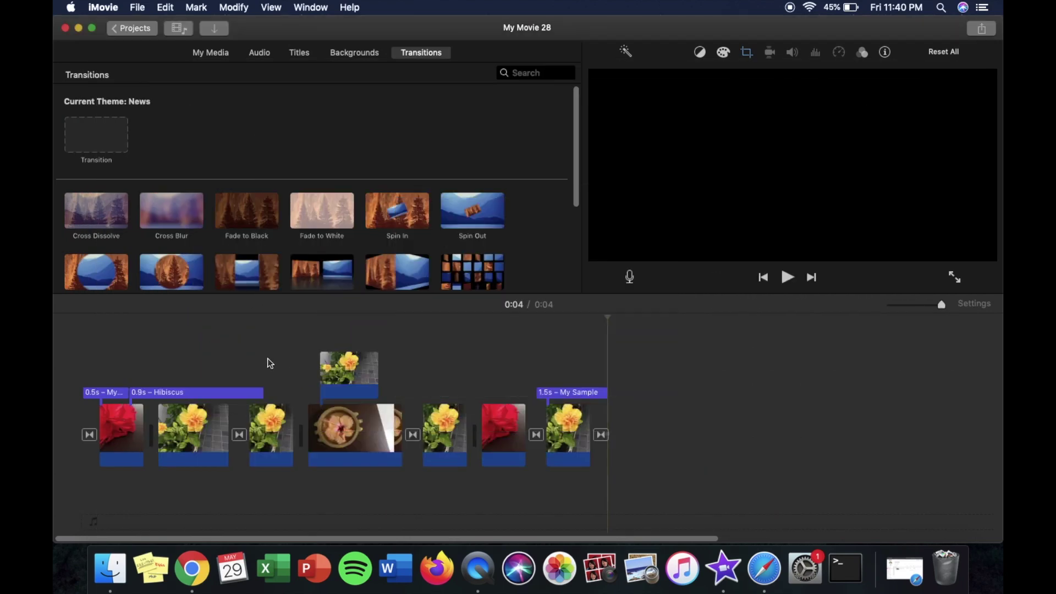
click(77, 339)
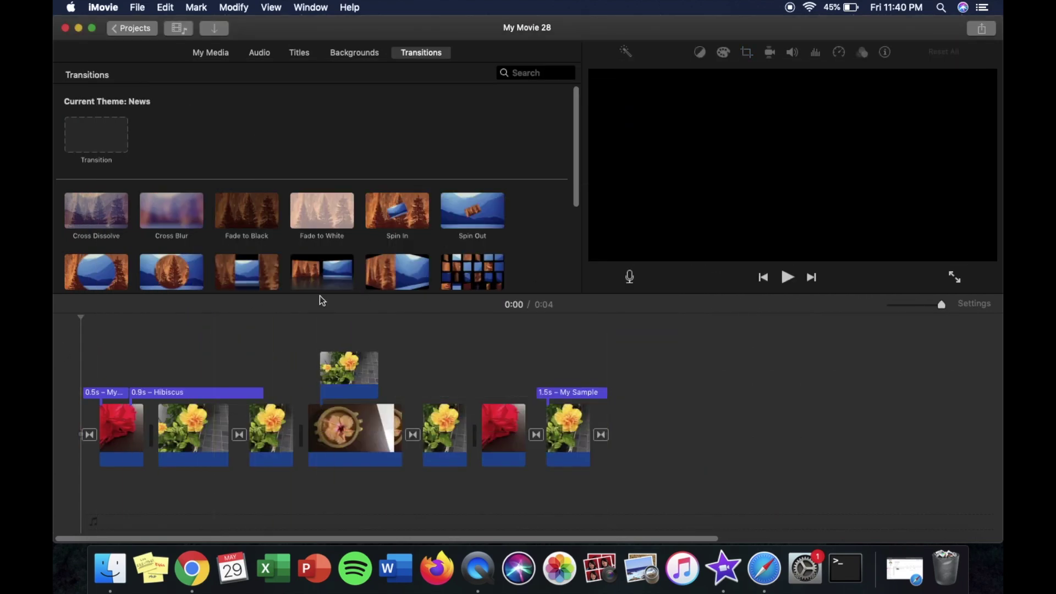
click(789, 272)
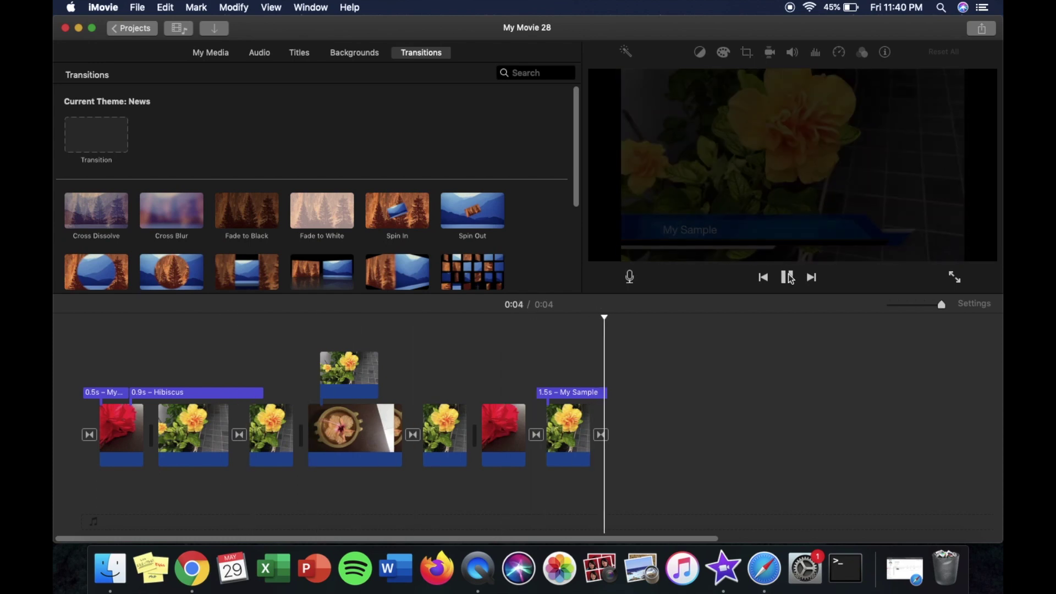
Step: Remove the project's theme by choosing No Theme, and play the movie from the beginning
click(972, 302)
click(847, 364)
scroll(339, 203, down, 2)
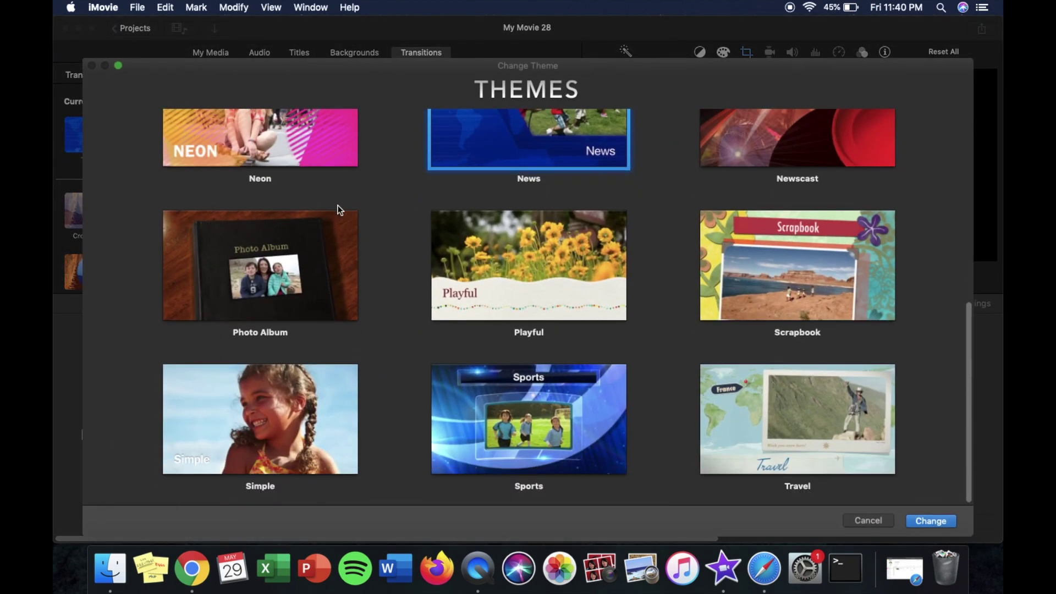
scroll(338, 206, up, 5)
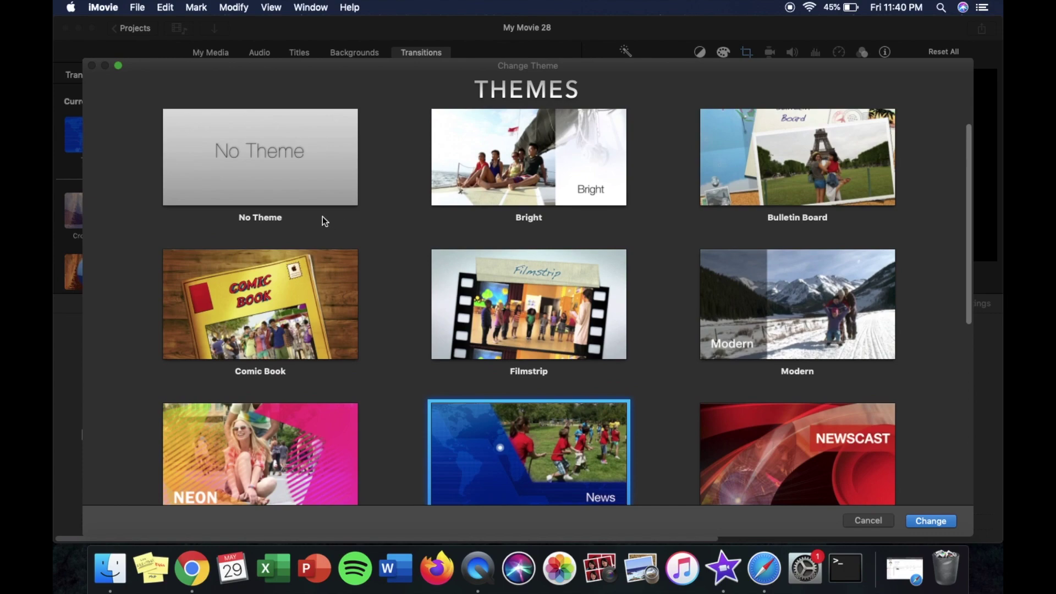
click(314, 194)
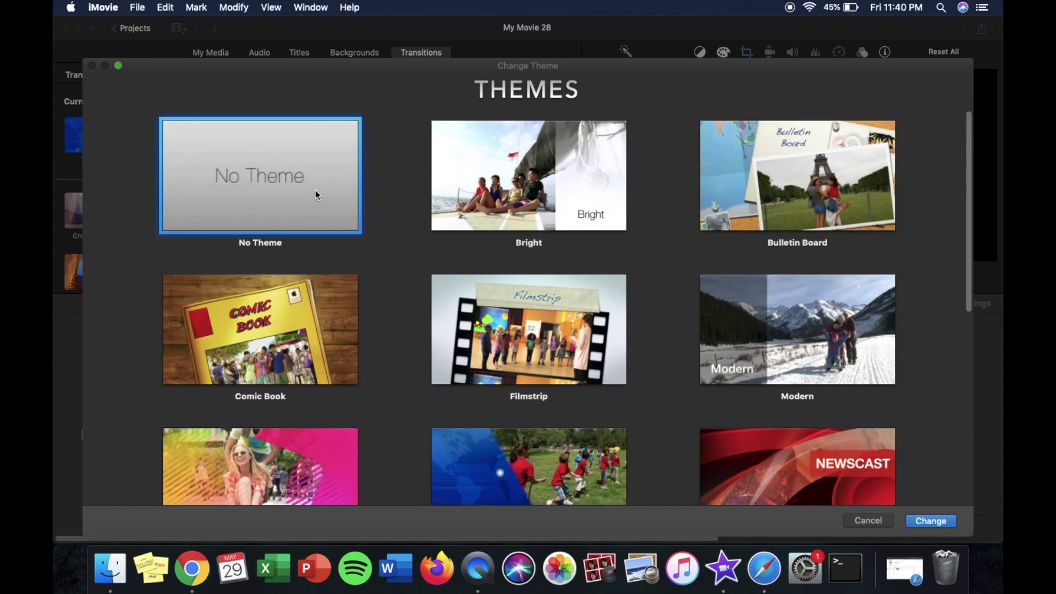
click(928, 519)
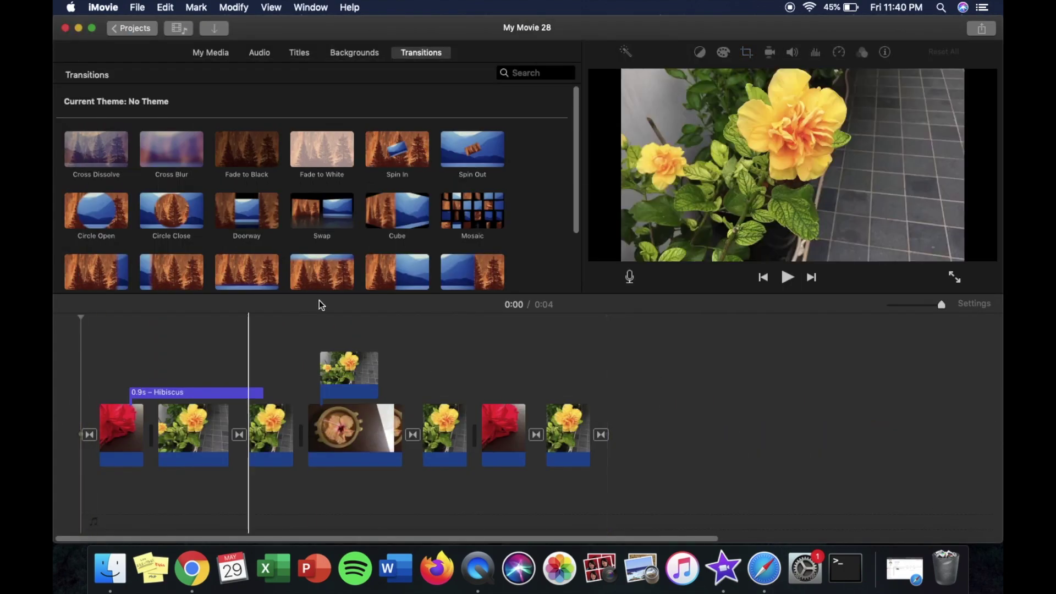
click(788, 276)
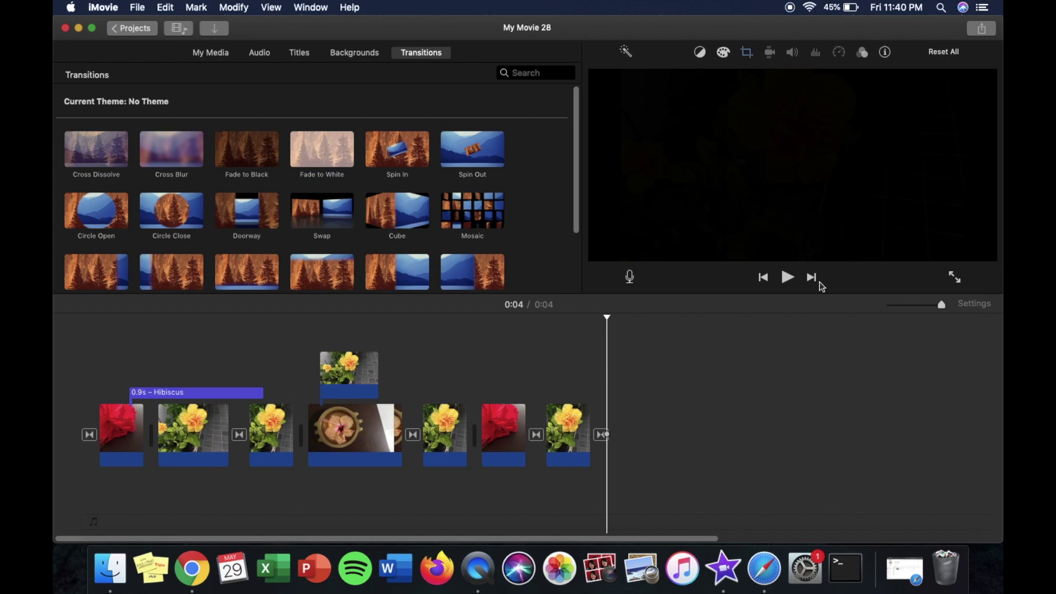
Step: Add the 3.0-minute happy-india audio clip from the 2-2-19 event as background music starting at the beginning of the movie
click(88, 326)
click(82, 328)
click(212, 54)
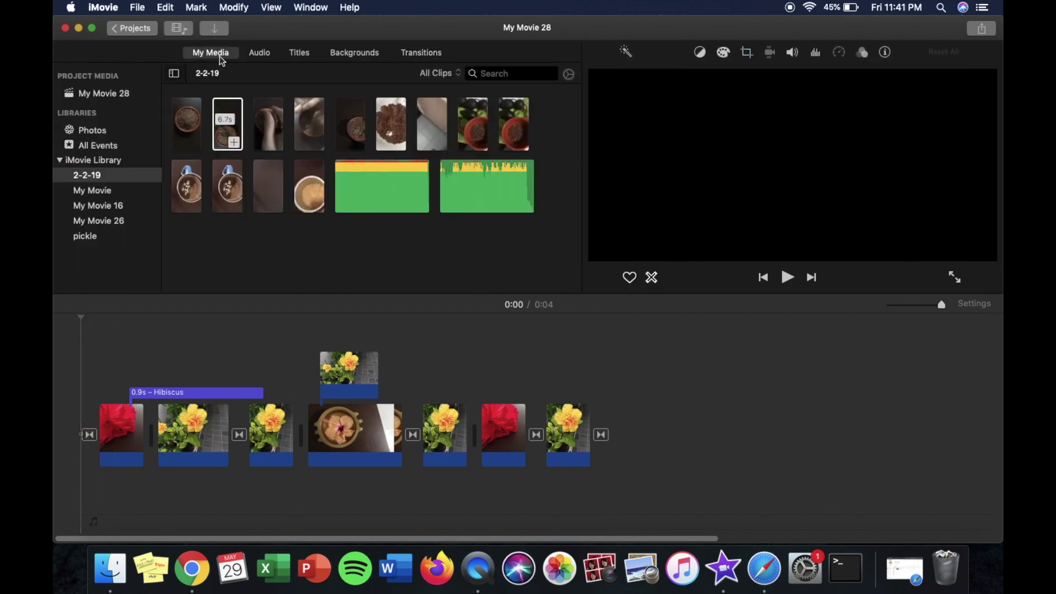
click(366, 174)
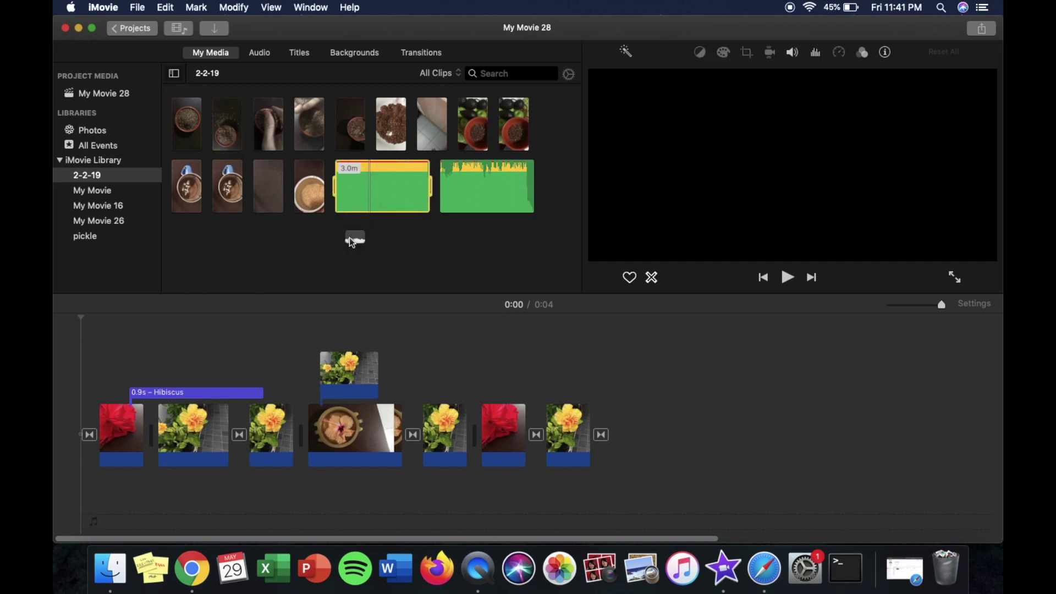
drag(327, 291, 81, 499)
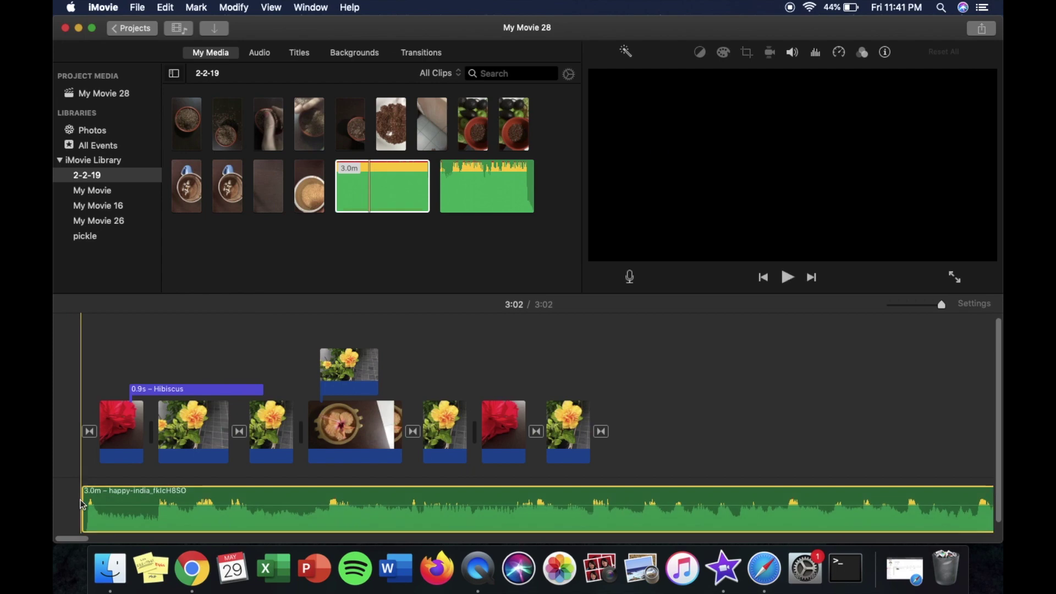
Step: Trim about 4 seconds off the far end of the background music clip
mouse_move(82, 539)
mouse_down()
mouse_move(106, 539)
mouse_move(83, 539)
mouse_up()
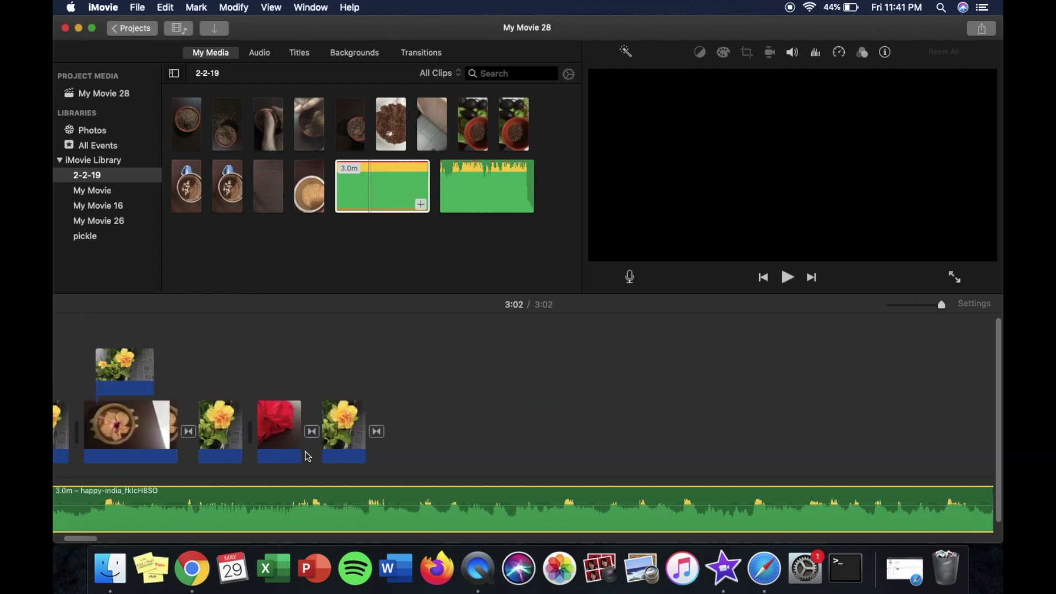
drag(91, 543, 887, 557)
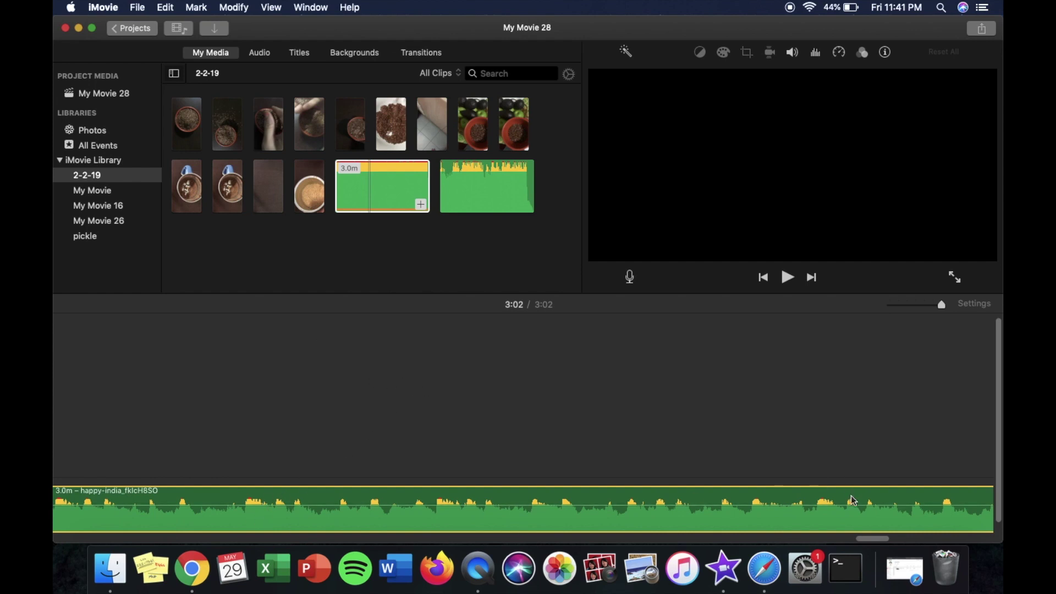
drag(863, 537, 962, 536)
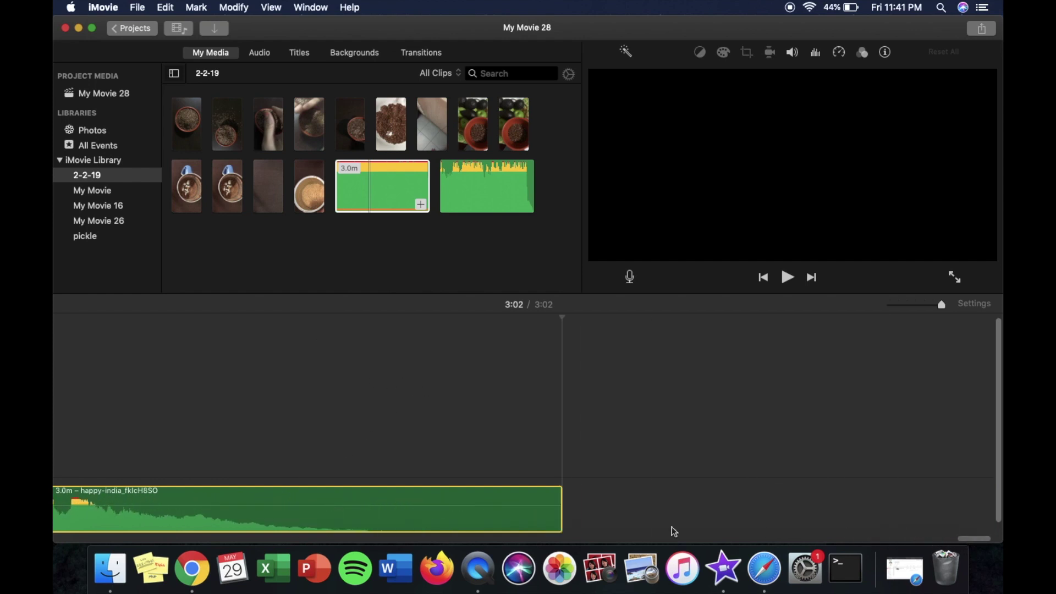
drag(563, 501, 55, 511)
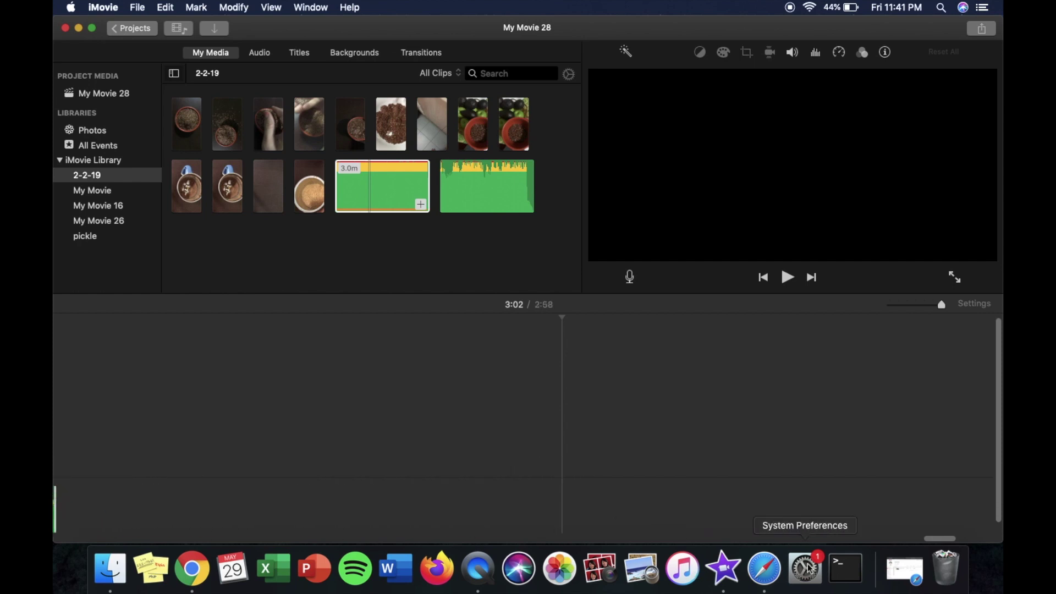
Step: Split the background music at the end of the last flower clip and delete the part after the split
drag(934, 539, 71, 537)
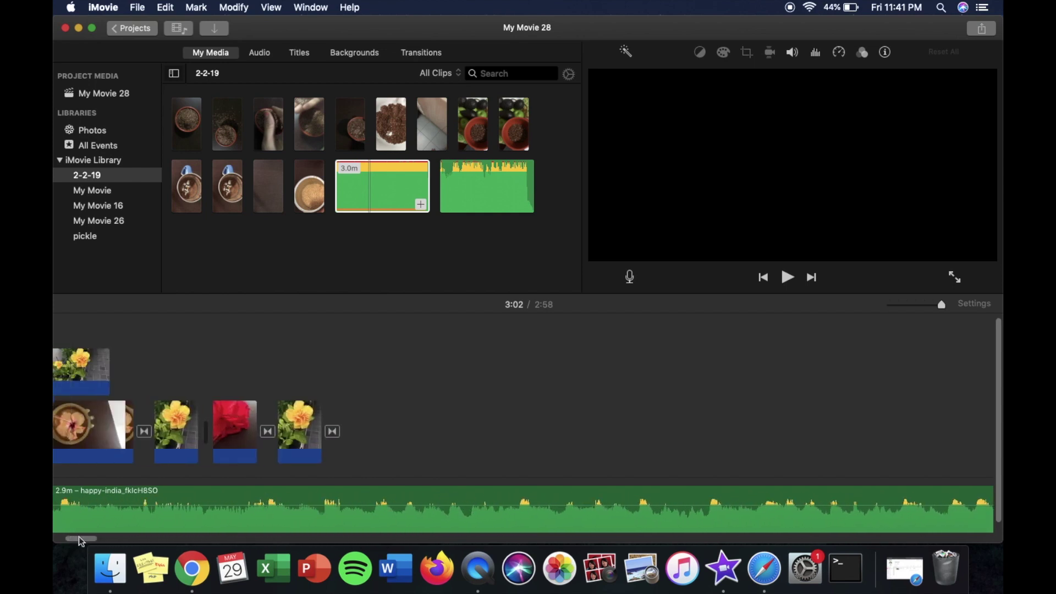
click(328, 495)
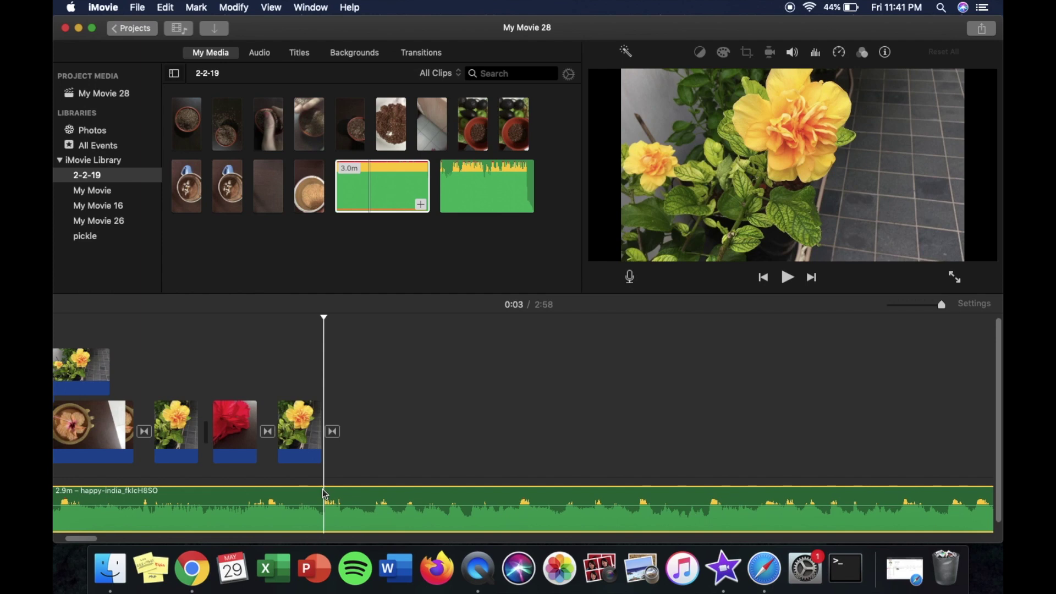
right_click(324, 493)
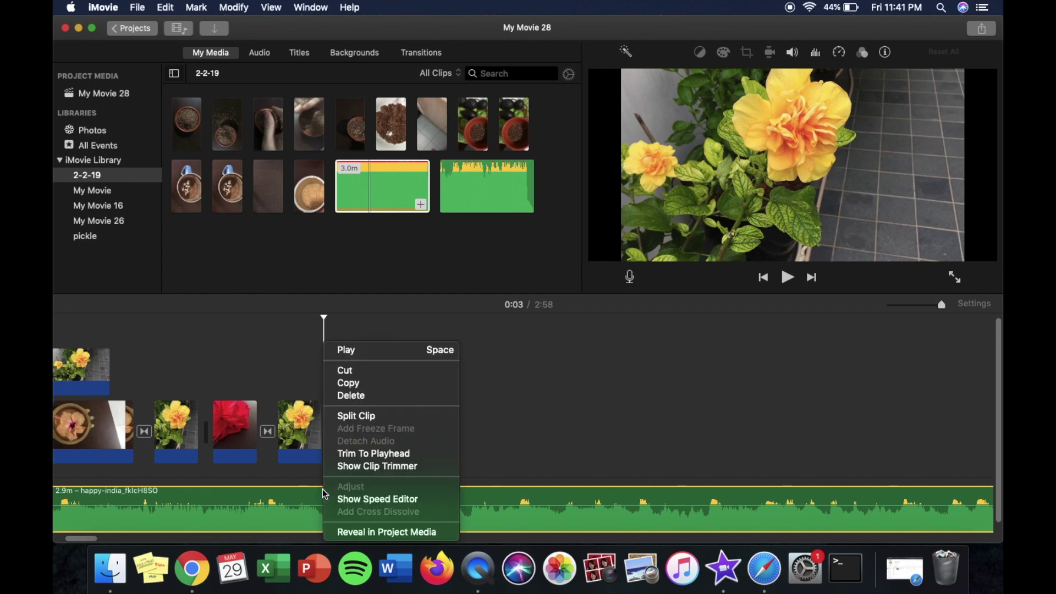
click(357, 417)
click(365, 497)
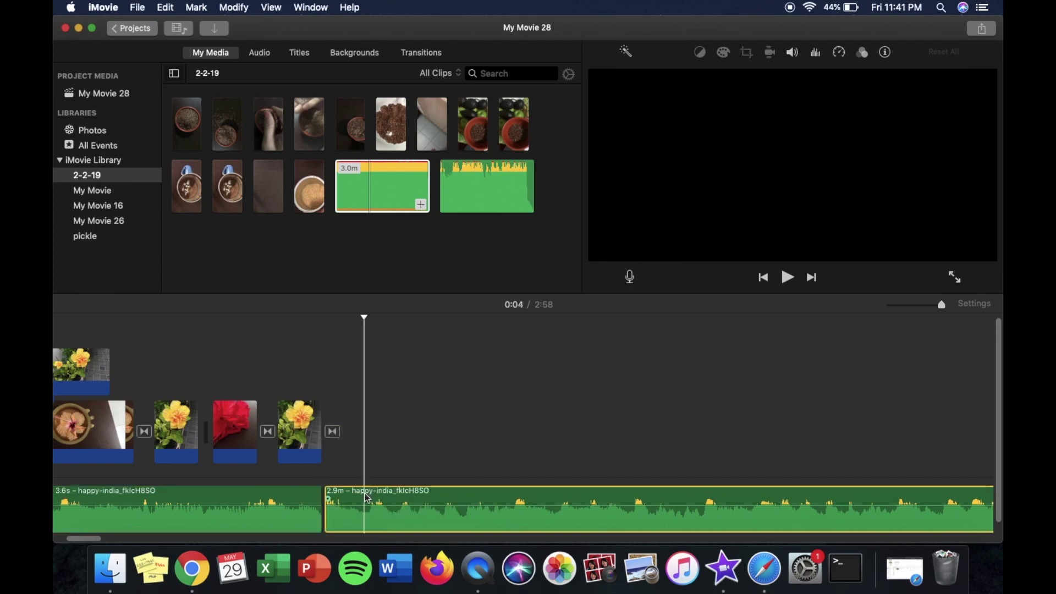
key(Delete)
Step: Play the movie from the beginning to check the shortened background music, and pause it partway
click(283, 501)
drag(291, 539, 70, 538)
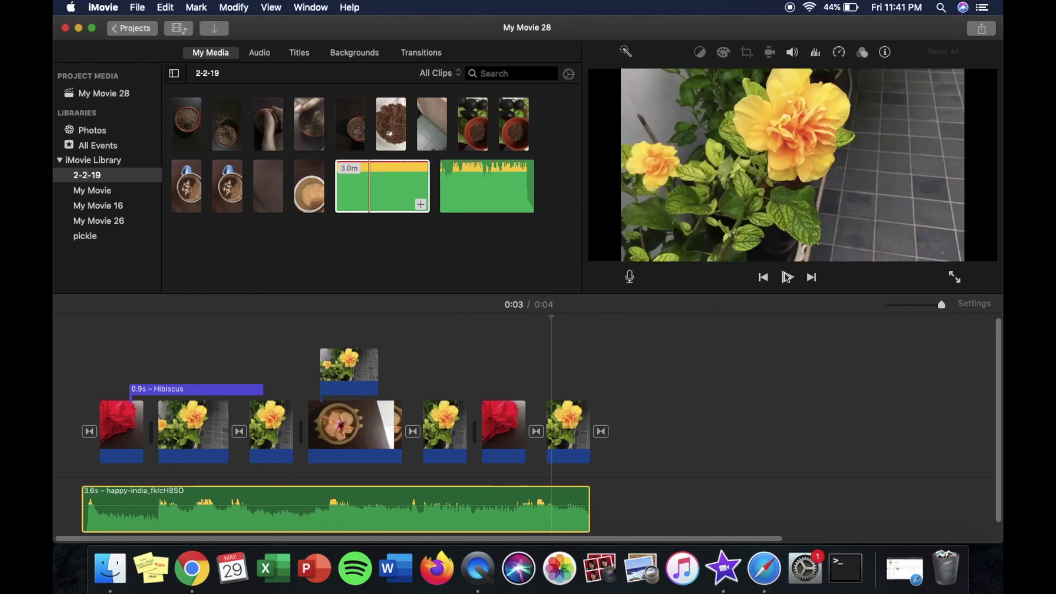
click(79, 352)
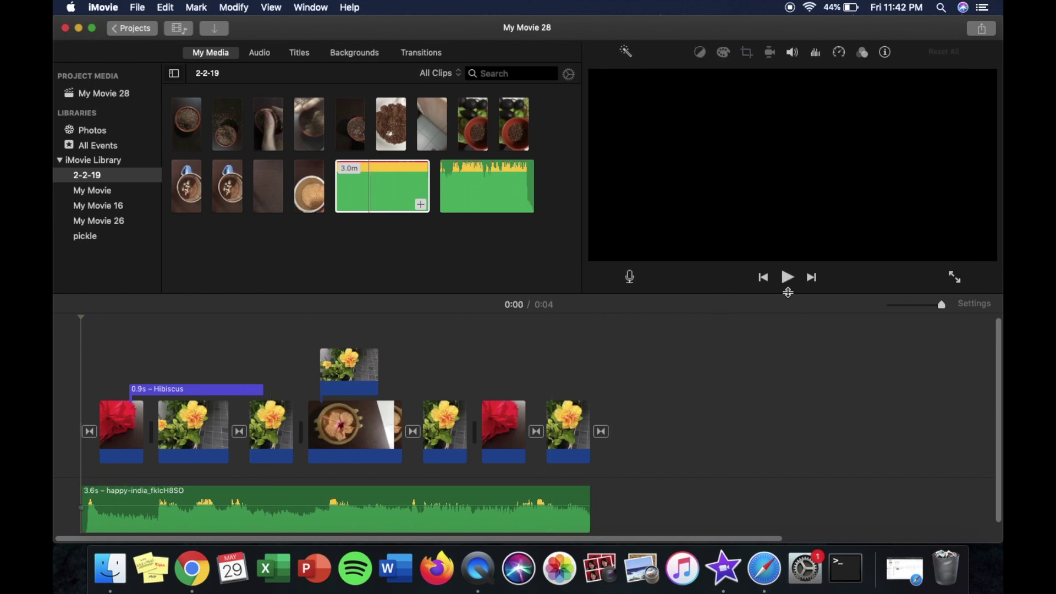
click(788, 277)
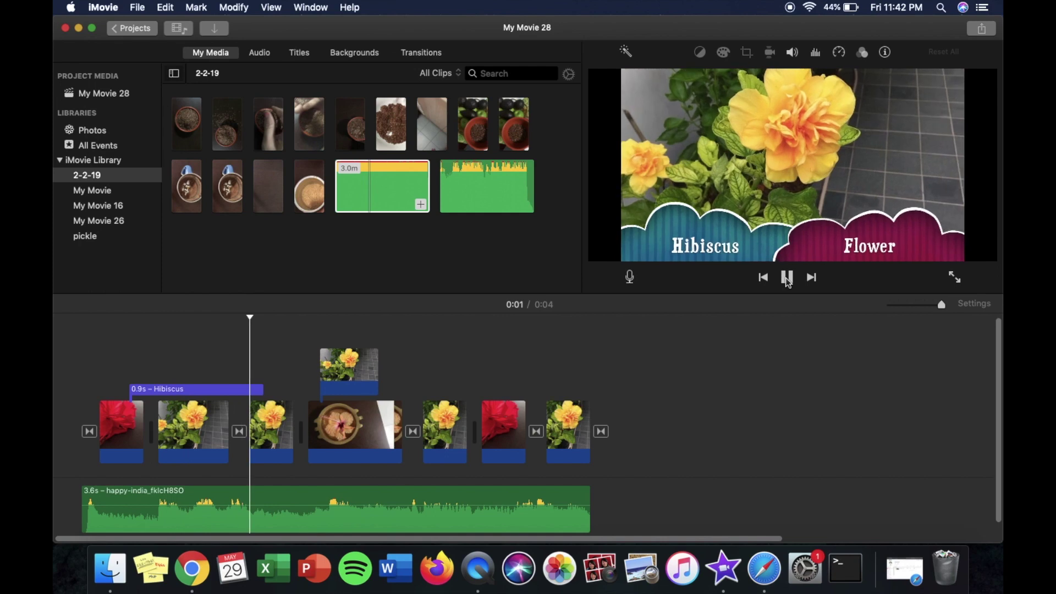
click(787, 278)
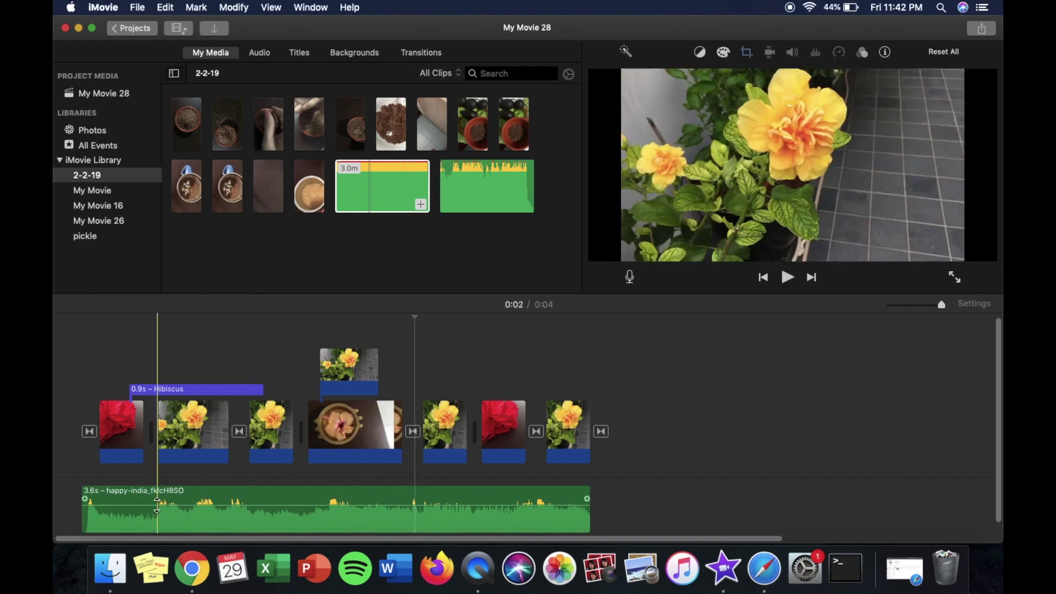
Step: Lower the background music's volume and play the movie from the beginning to check it
mouse_move(157, 501)
mouse_down()
mouse_move(156, 485)
mouse_move(156, 513)
mouse_up()
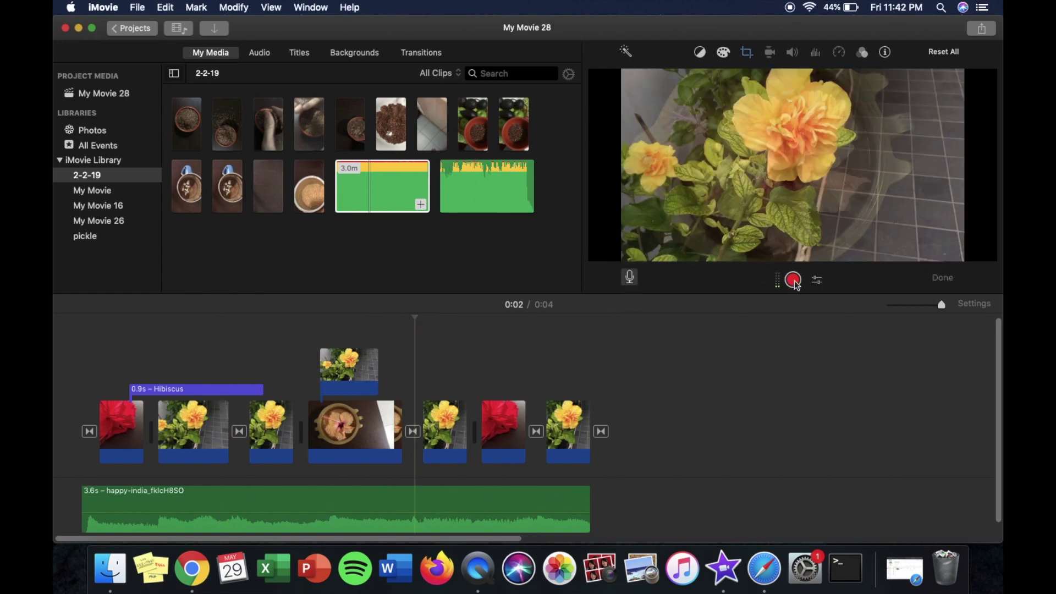
click(629, 277)
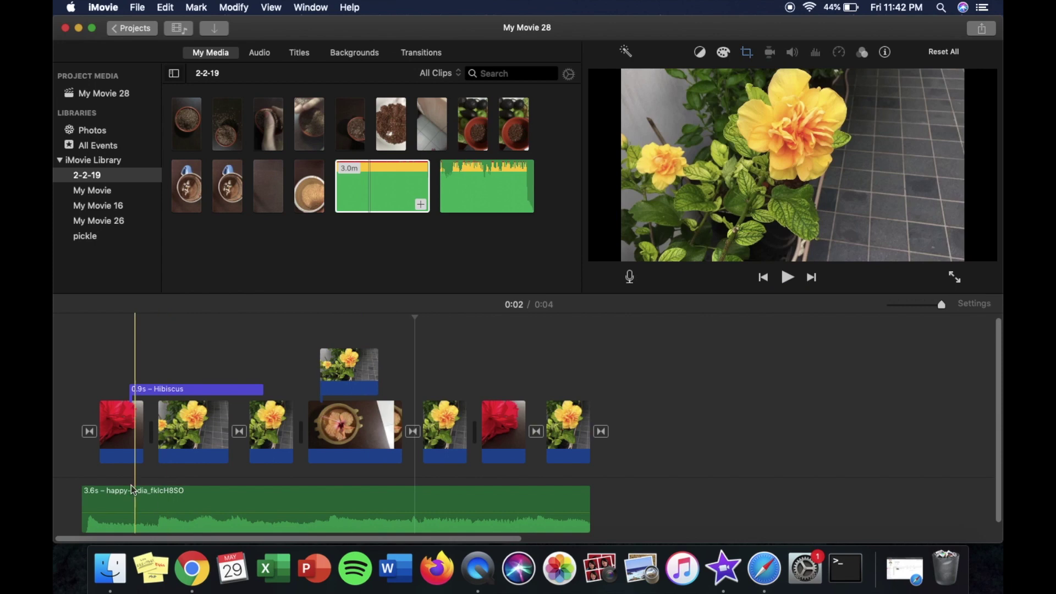
click(80, 495)
click(85, 368)
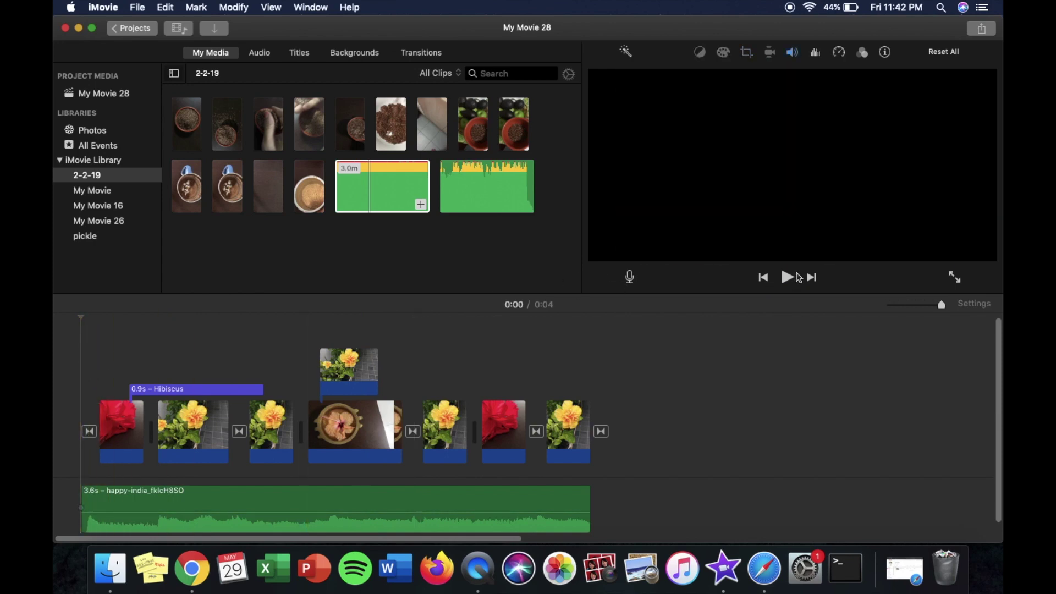
click(788, 278)
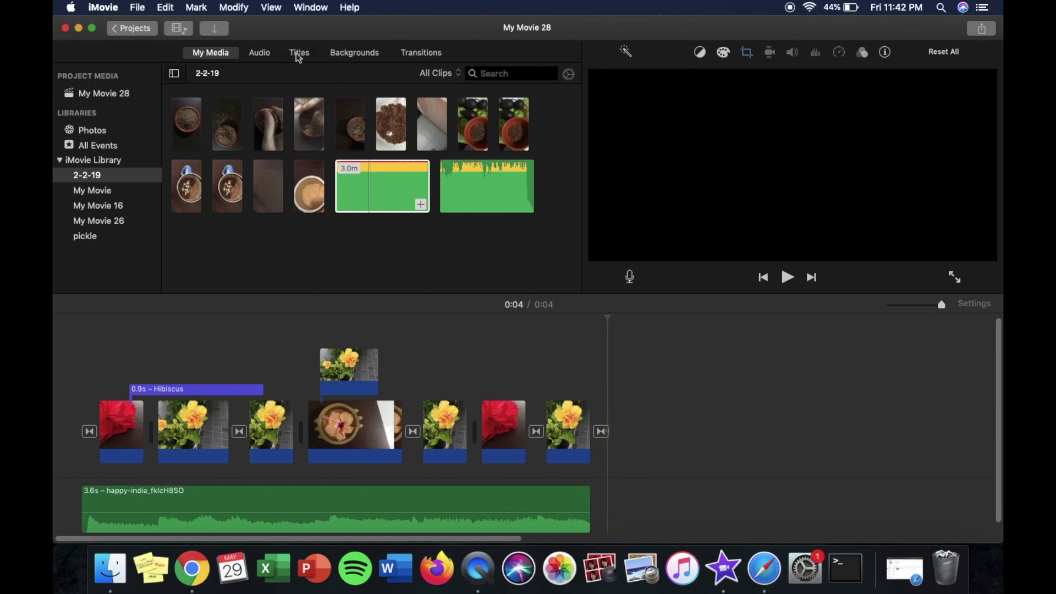
Step: Add a Pixie Dust title after the last transition at the end of the movie
click(295, 52)
drag(325, 161, 612, 393)
drag(625, 429, 634, 426)
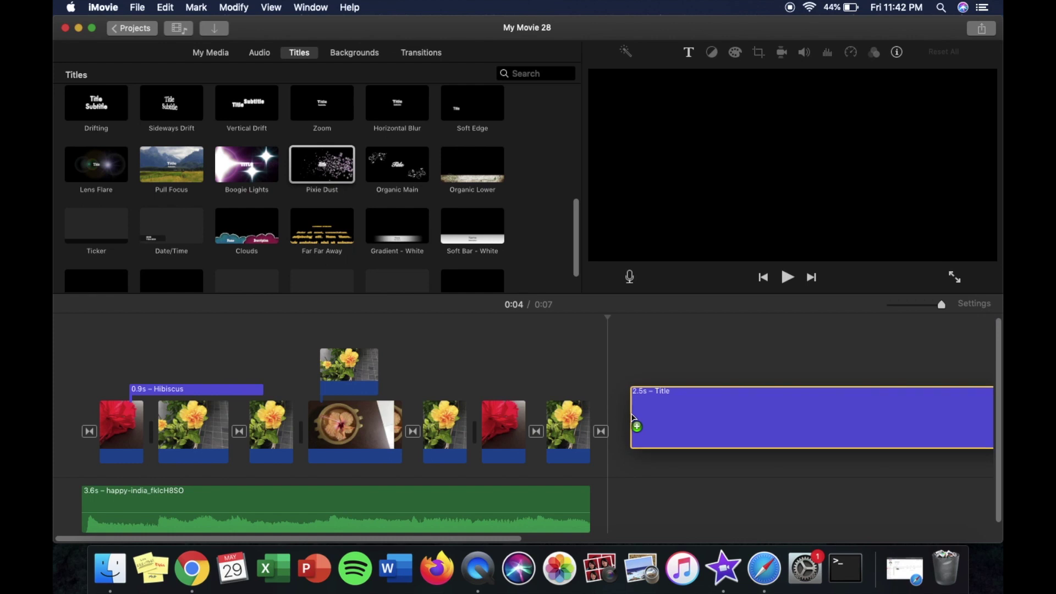
Step: Set the closing title's text to "Thanks for watching!" and shorten the title to about 0.6 seconds
click(637, 413)
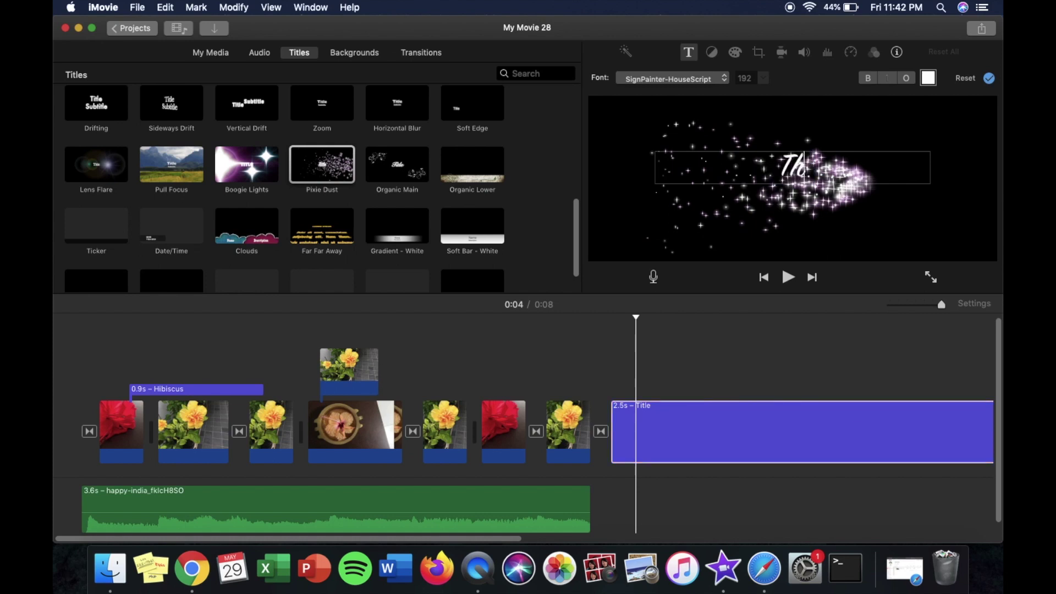
text(Thanks fr)
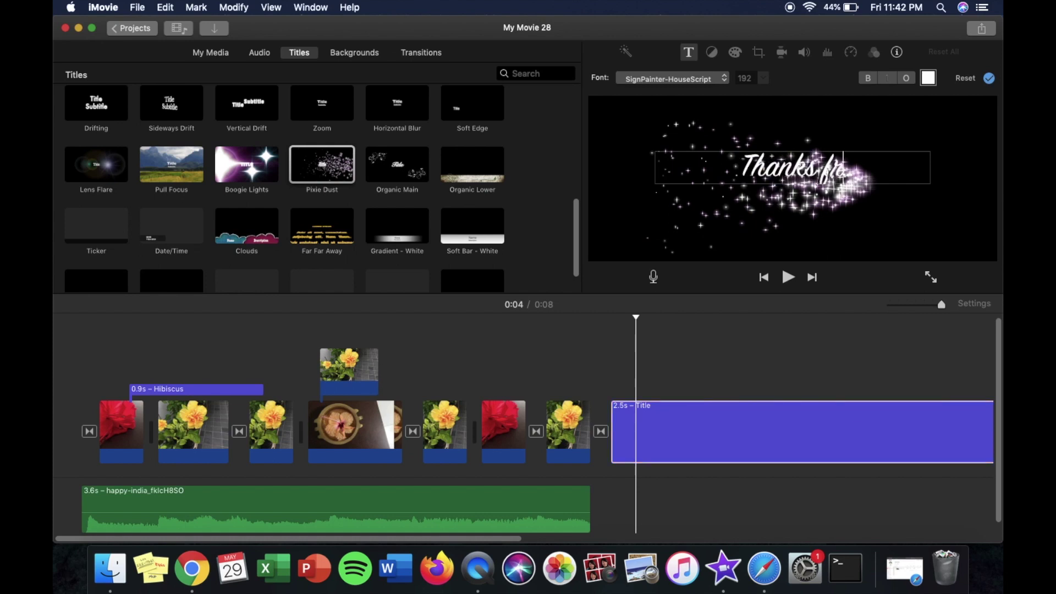
key(BackSpace)
text(or watching)
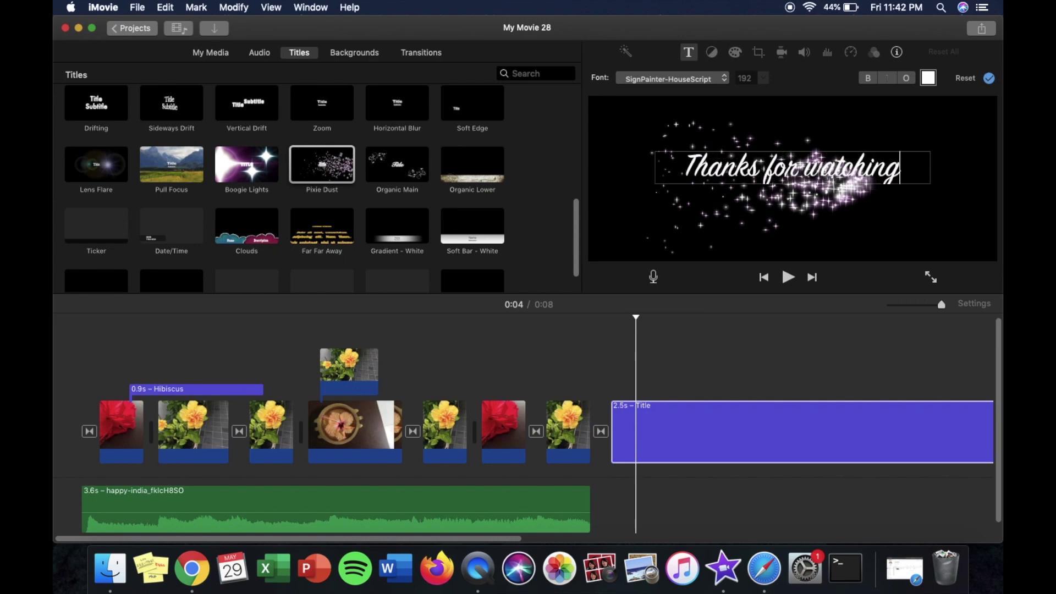
text(!)
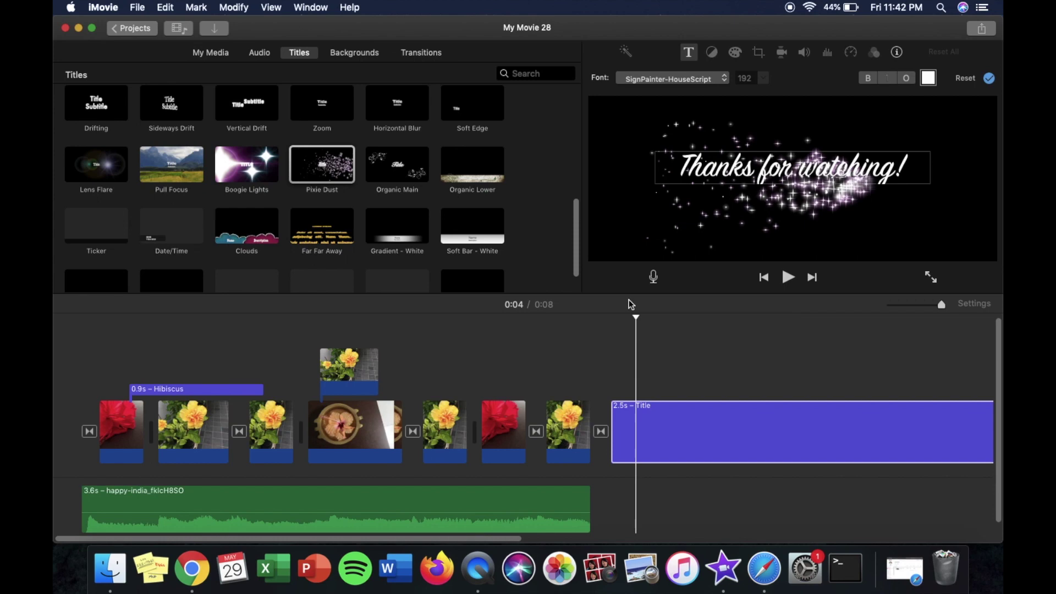
drag(474, 537, 663, 537)
drag(671, 407, 325, 410)
Step: Paste a copy of the happy-india background music starting at the beginning of the closing title
click(175, 502)
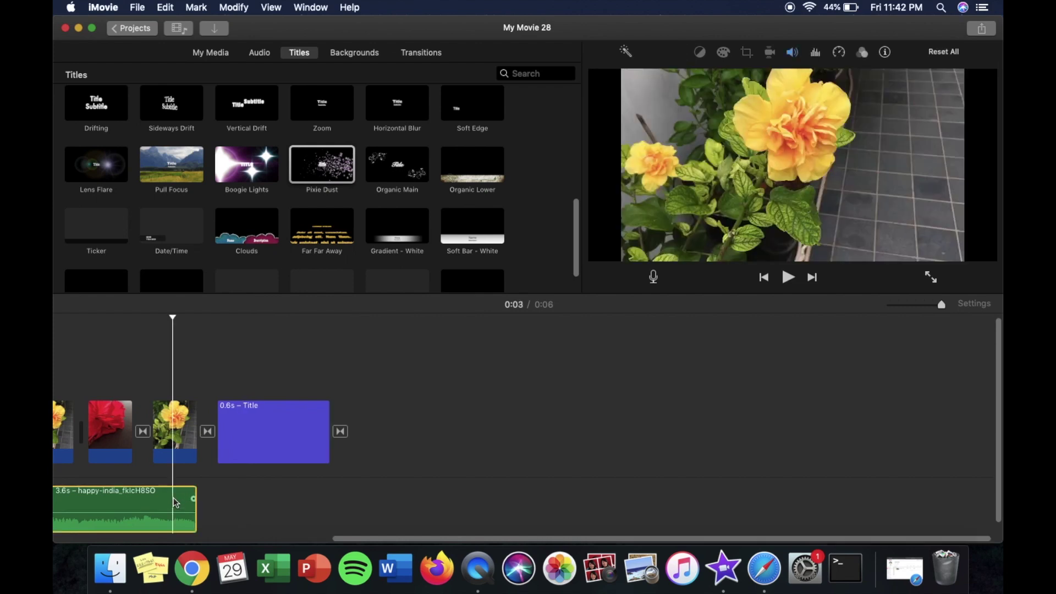
click(216, 501)
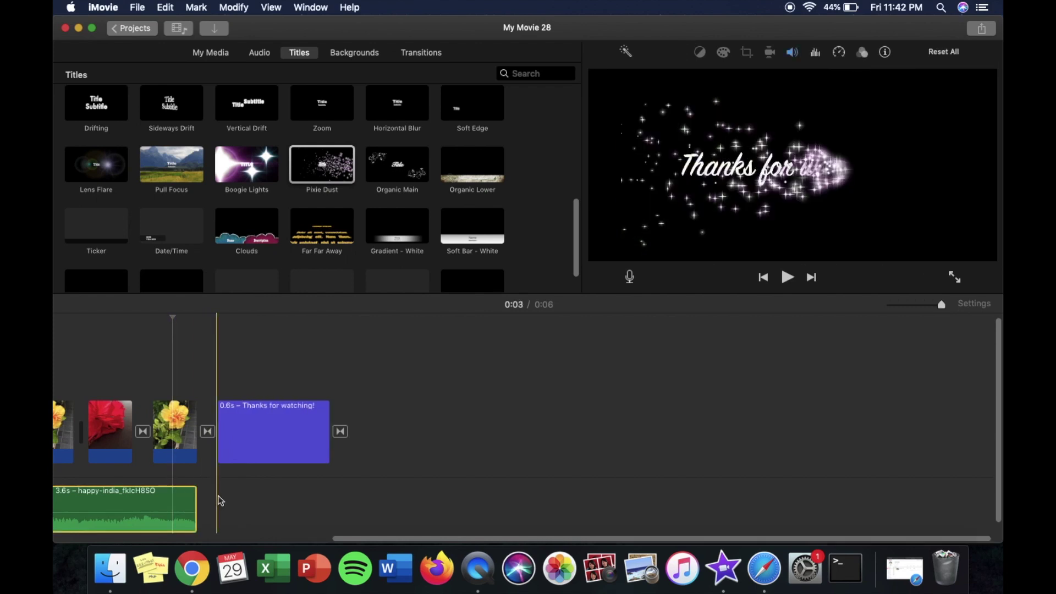
key(super+v)
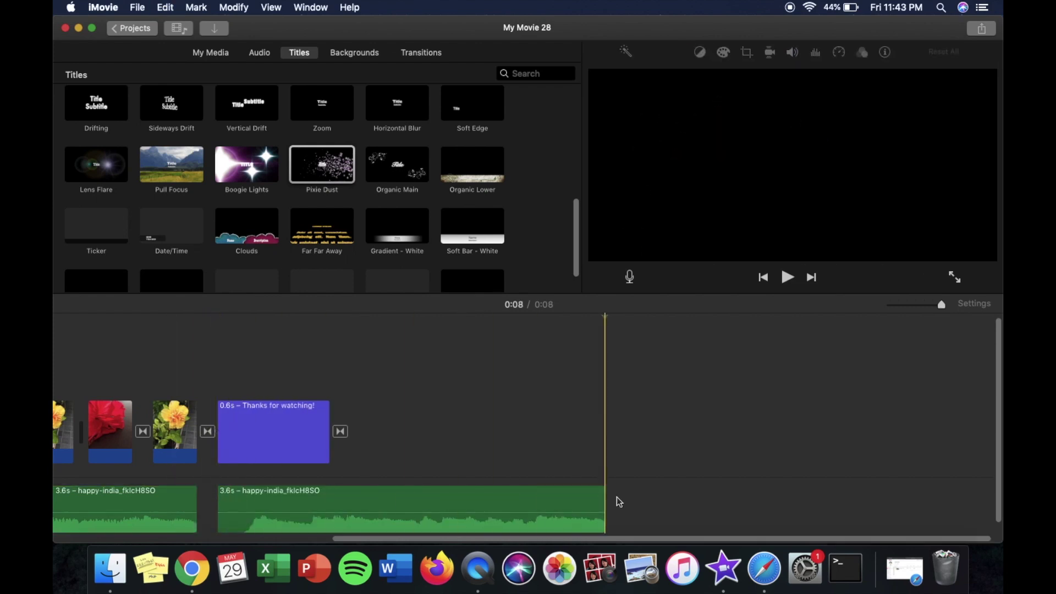
Step: Trim the pasted music clip to about 0.6 seconds and add a fade-out at its end
drag(602, 491, 332, 491)
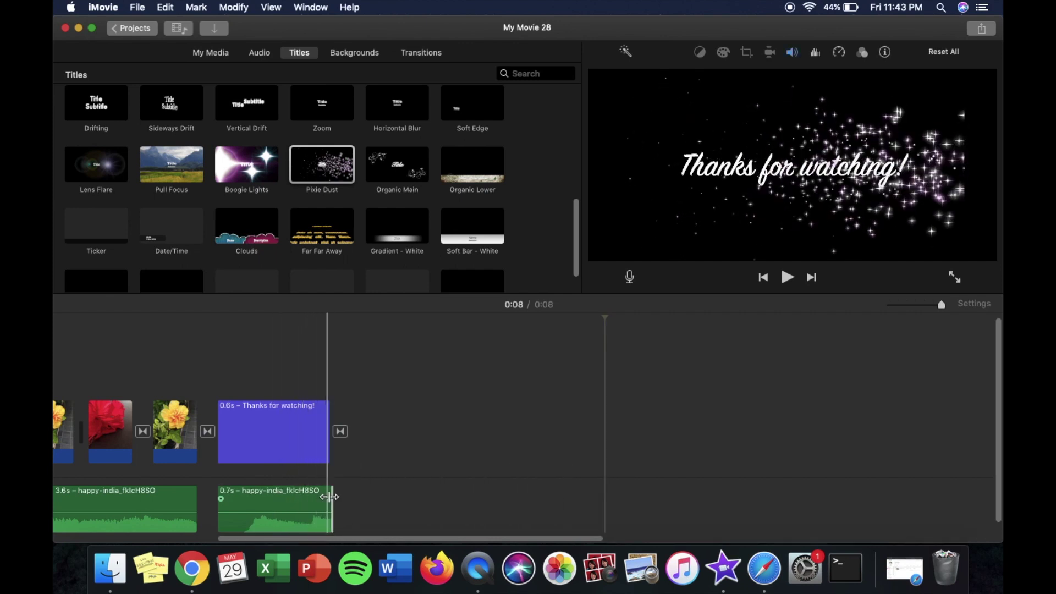
mouse_move(330, 497)
mouse_down()
mouse_move(315, 497)
mouse_move(333, 502)
mouse_move(323, 502)
mouse_up()
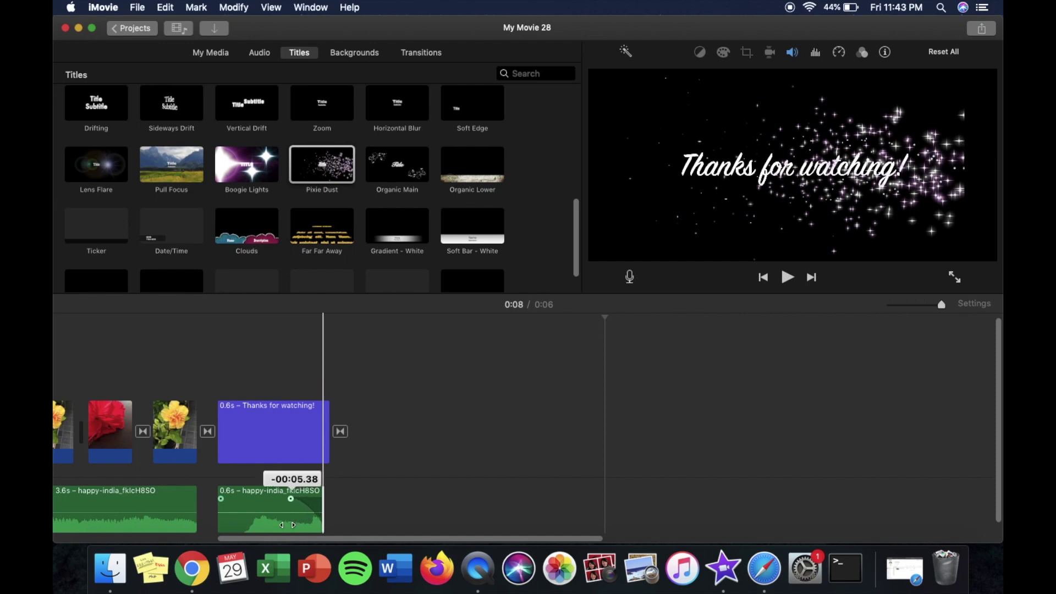
click(254, 440)
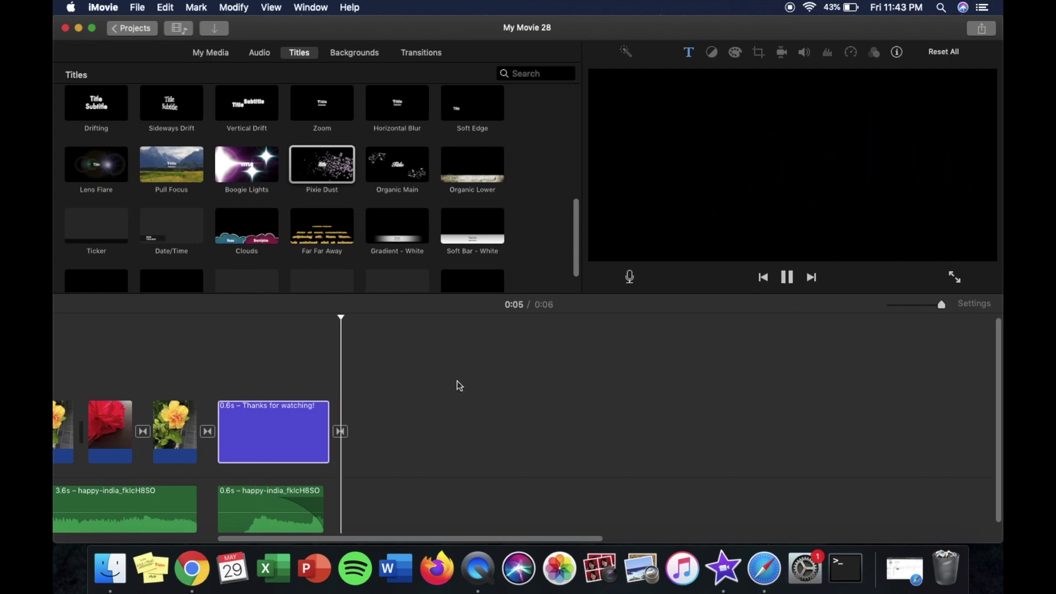
Step: Move the short music clip so that it ends together with the closing title
click(264, 500)
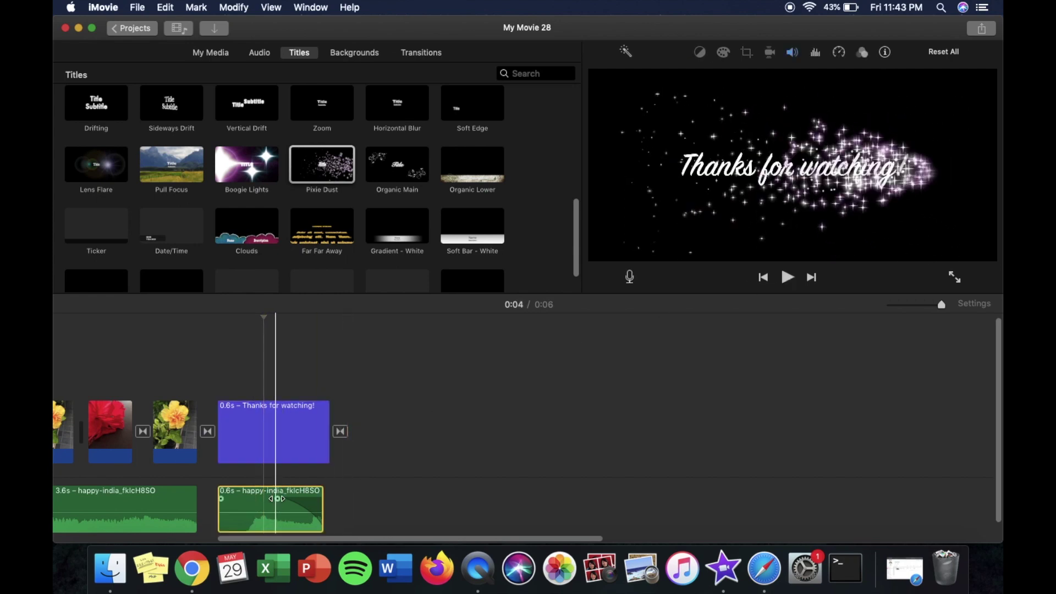
drag(274, 512, 288, 501)
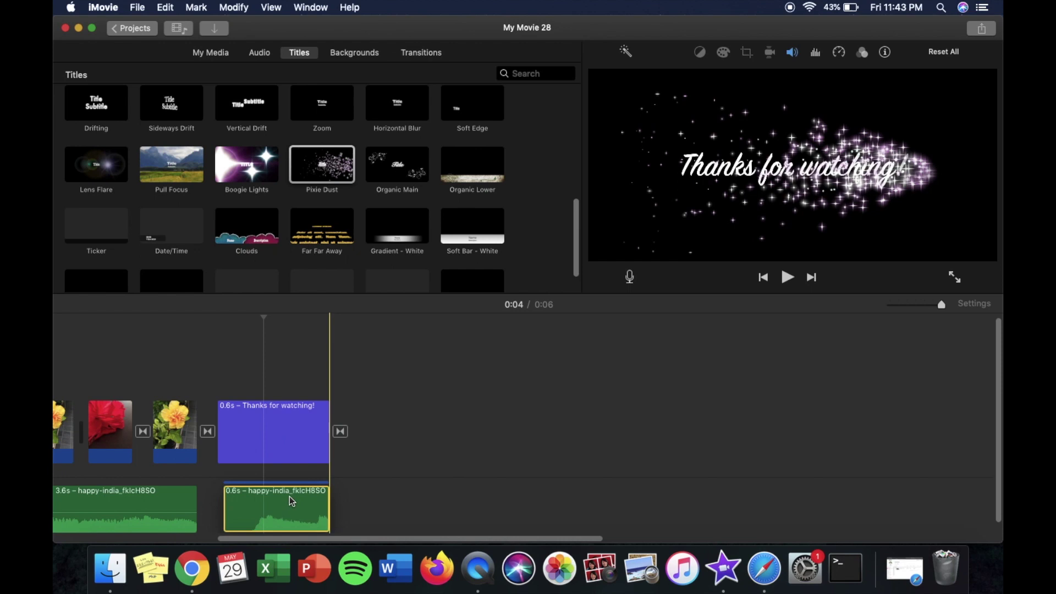
click(288, 499)
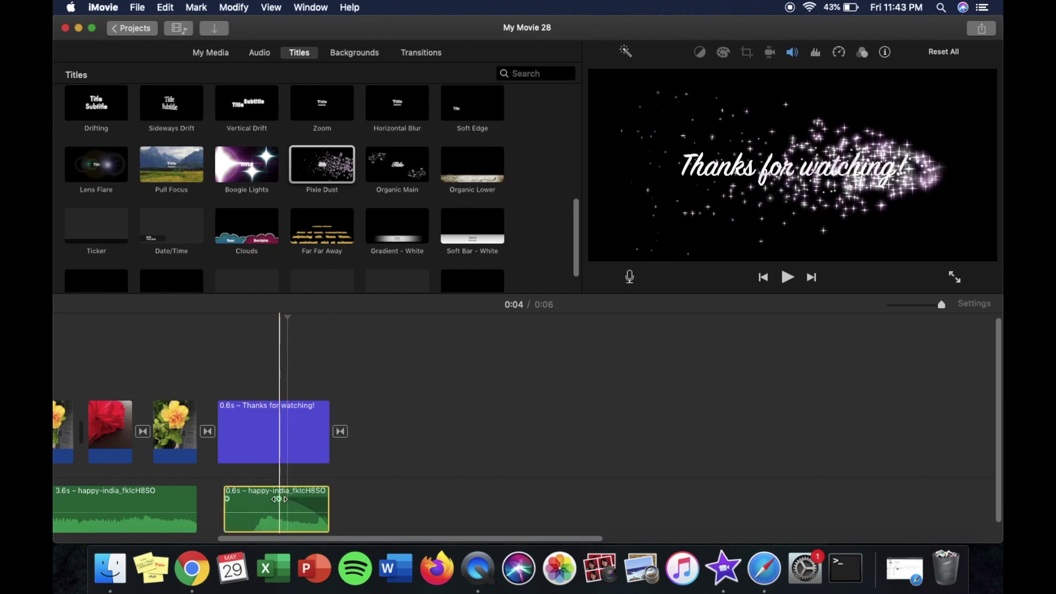
Step: Adjust the short music clip's fade-out to start nearer its end and play the closing title to check it
drag(291, 498, 308, 473)
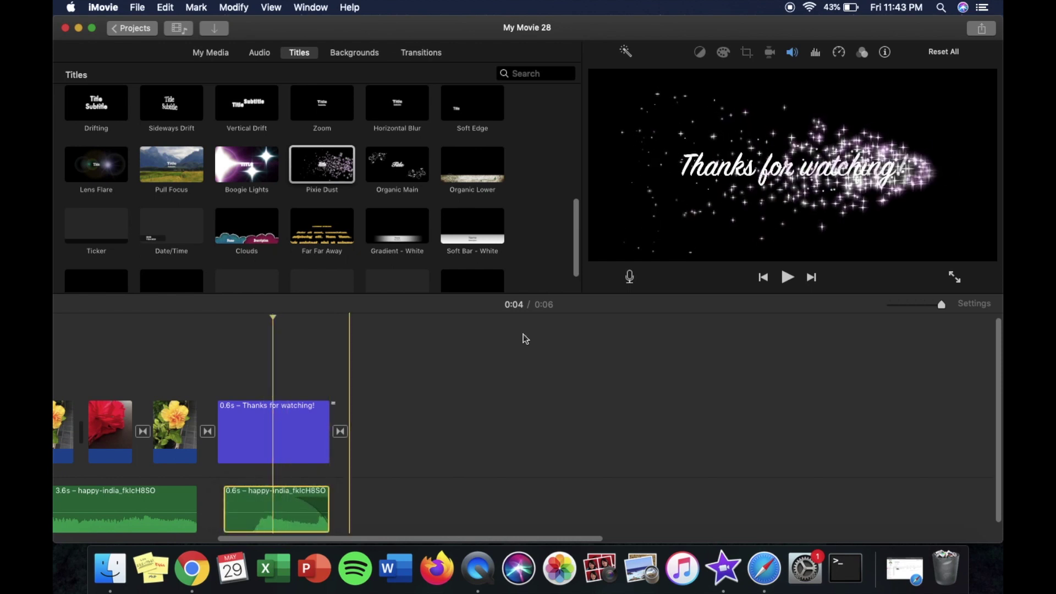
click(788, 276)
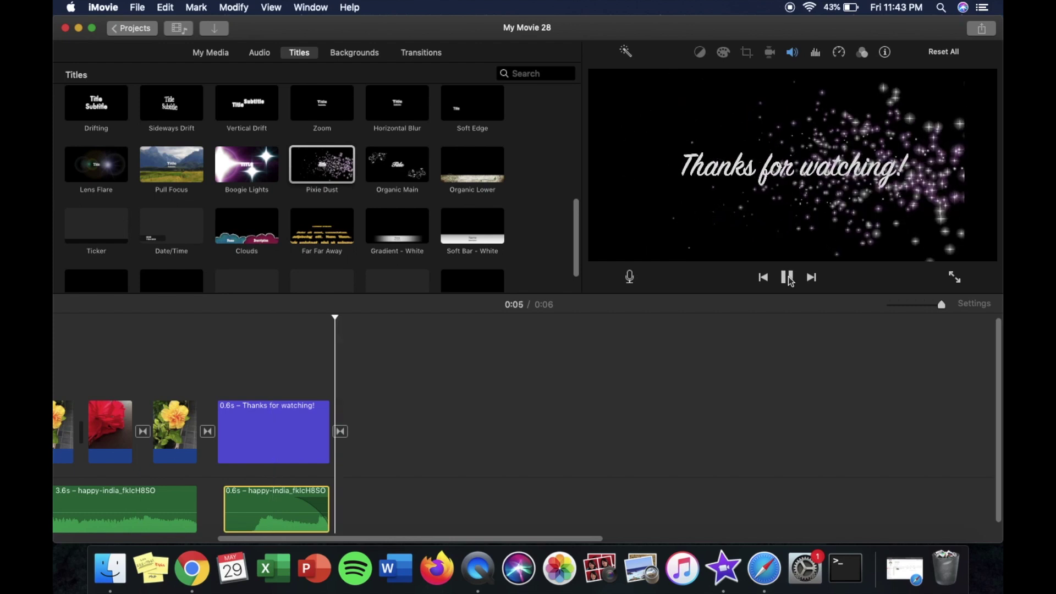
click(294, 494)
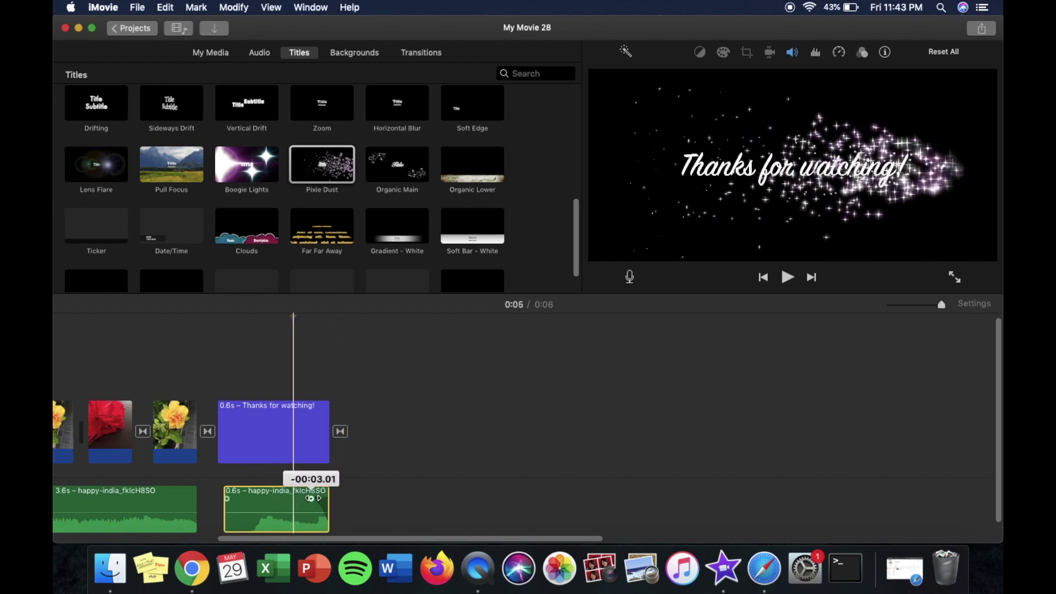
click(231, 506)
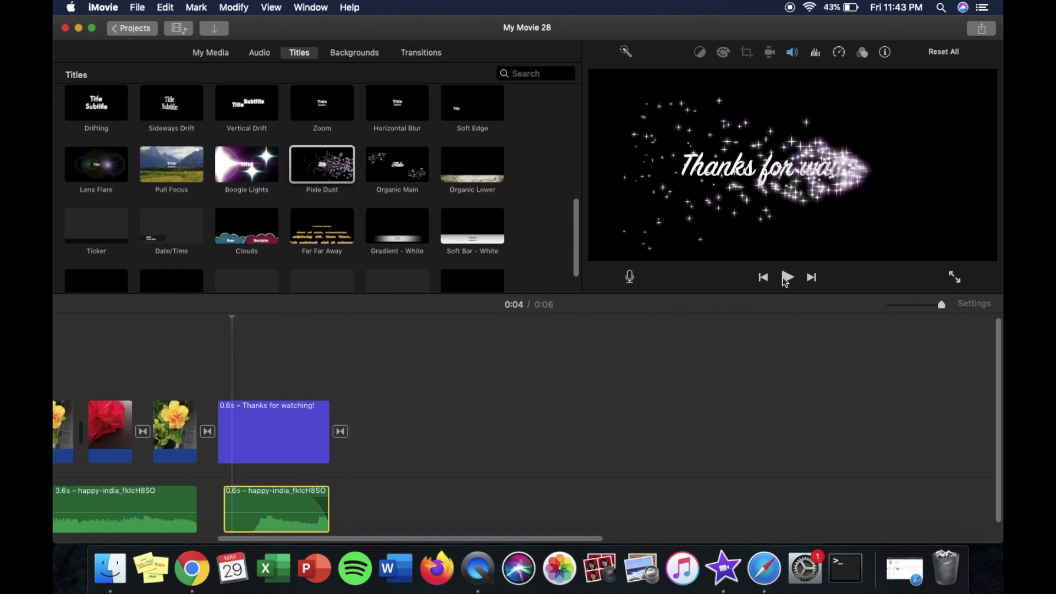
click(787, 278)
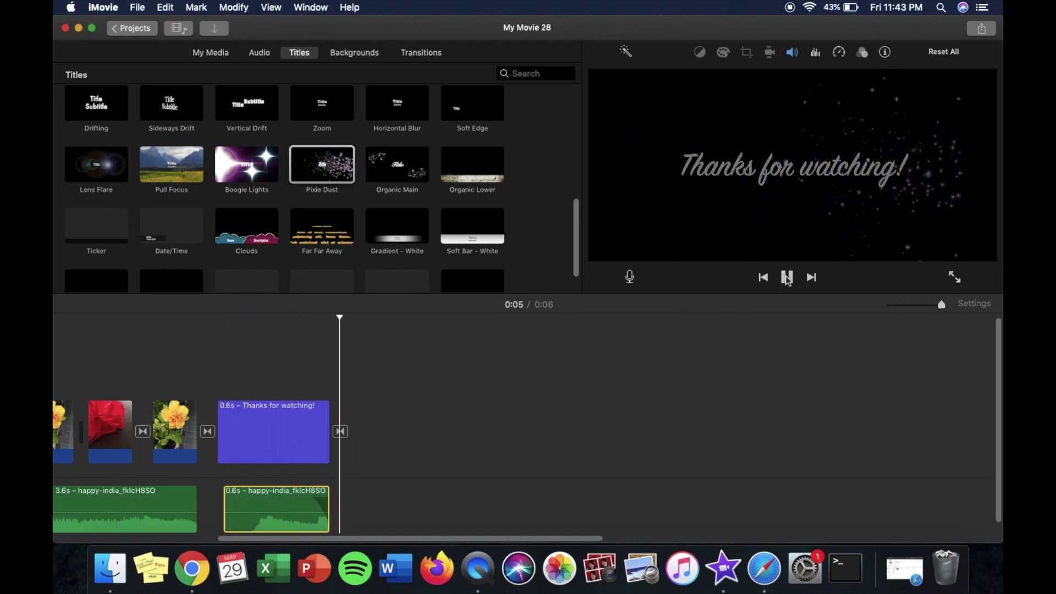
Step: Raise the volume of the main background music to about 89% and of the closing music clip to about 112%
drag(414, 537, 308, 502)
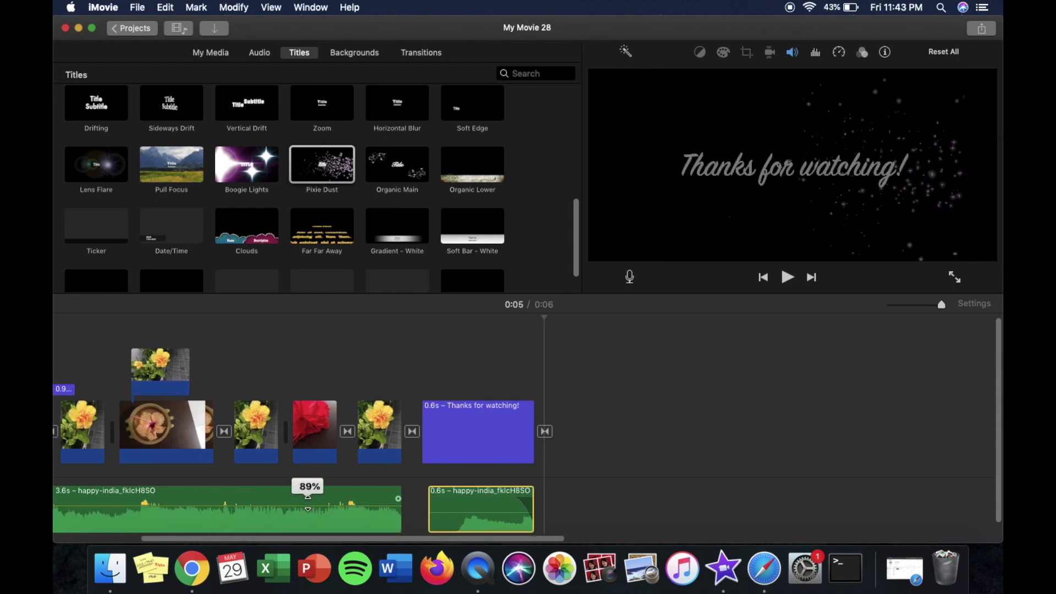
drag(443, 514, 446, 490)
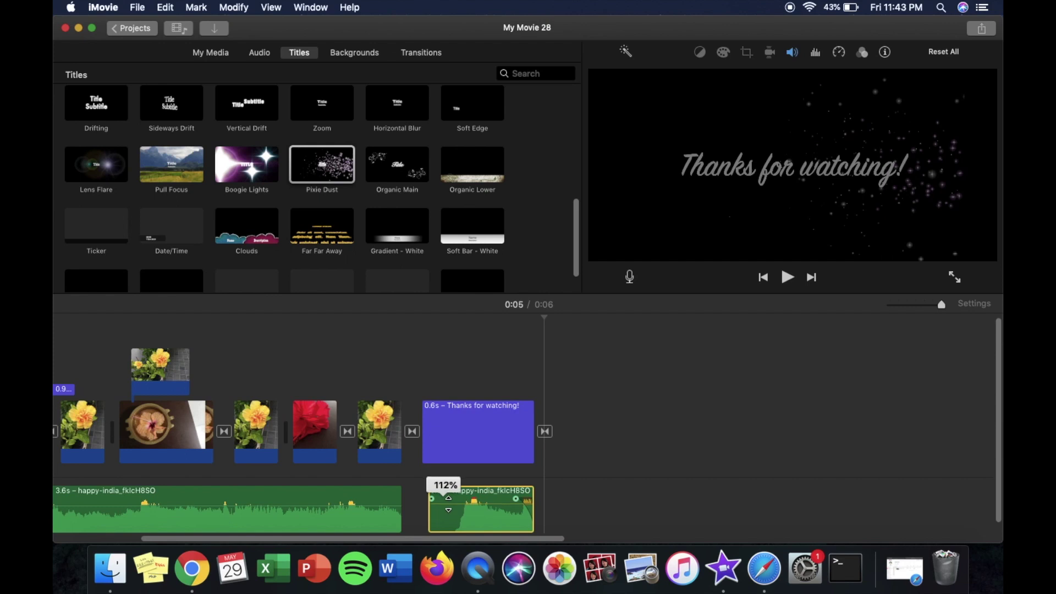
drag(424, 538, 292, 536)
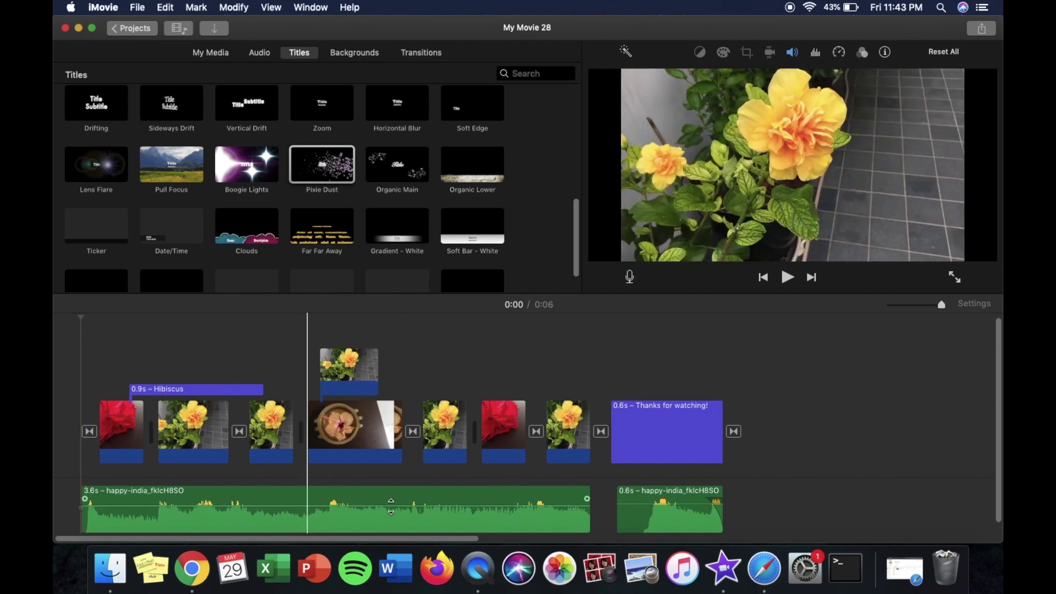
click(328, 366)
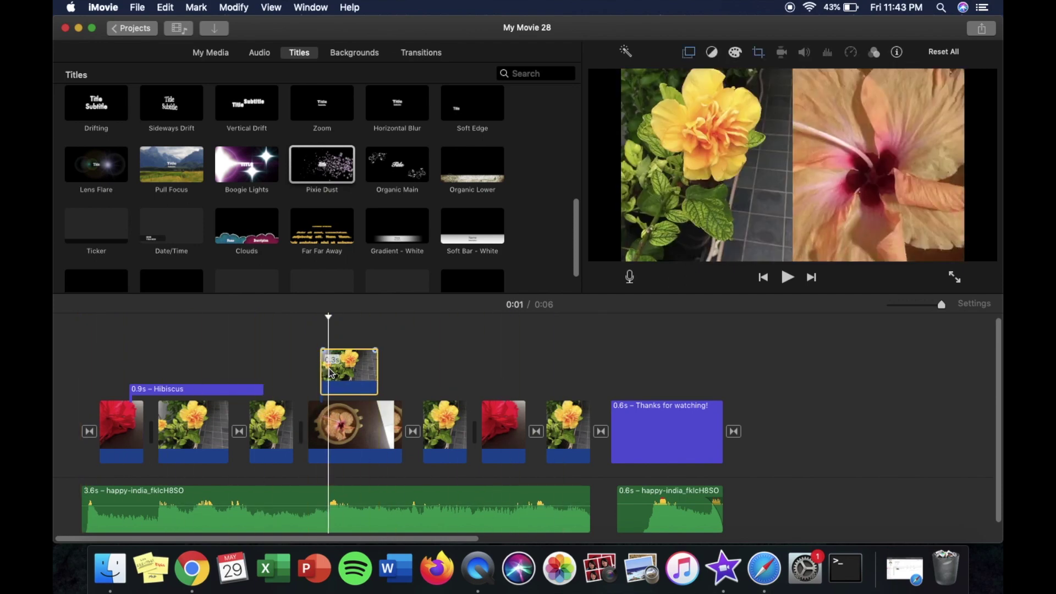
scroll(446, 495, right, 5)
drag(446, 509, 446, 490)
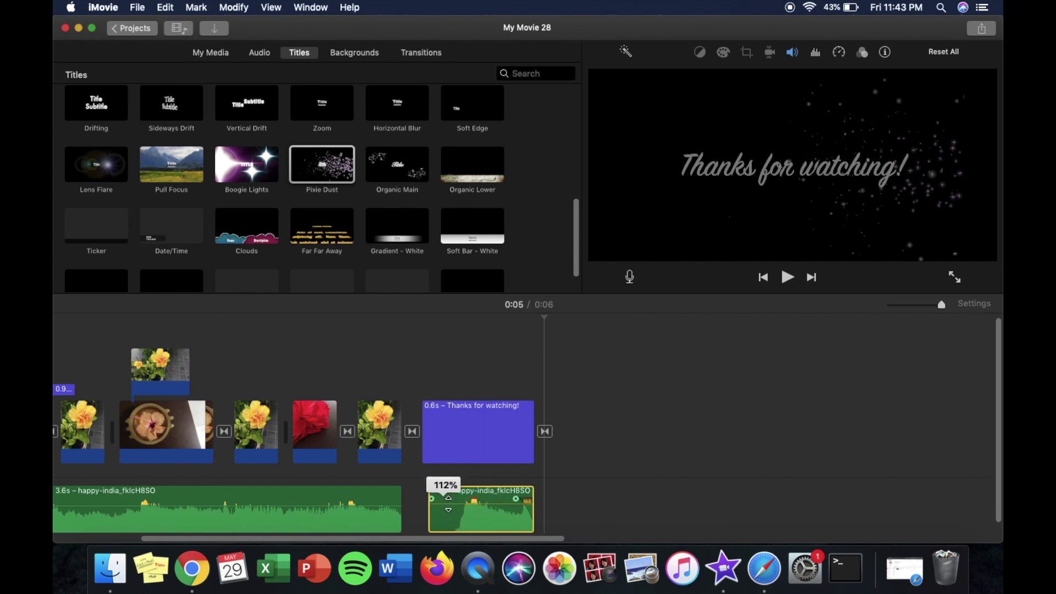
scroll(293, 535, left, 5)
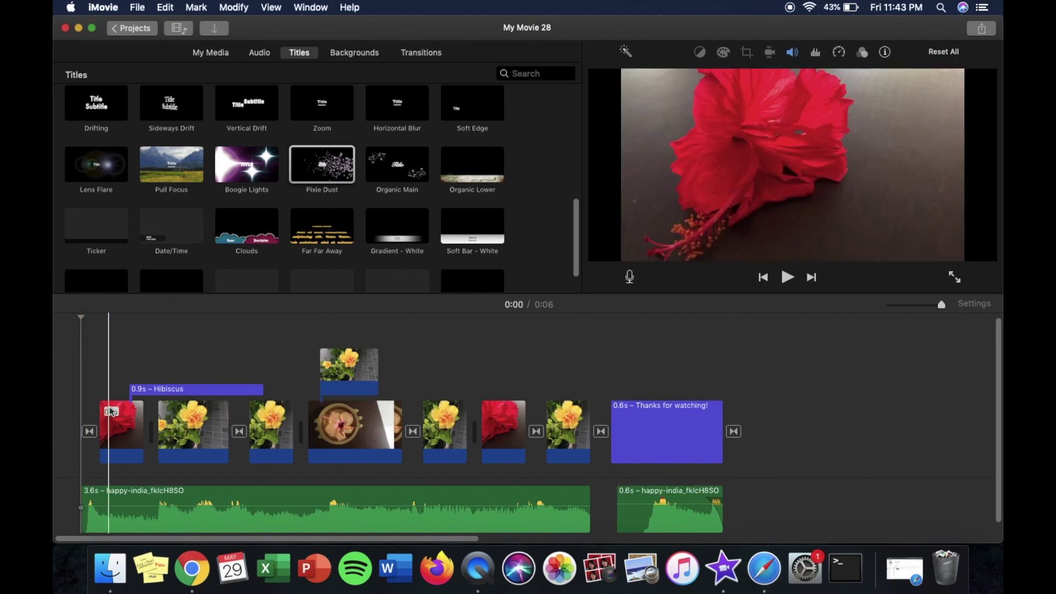
Step: Try a file export of the movie with compression set to Better Quality, and cancel the export
click(222, 389)
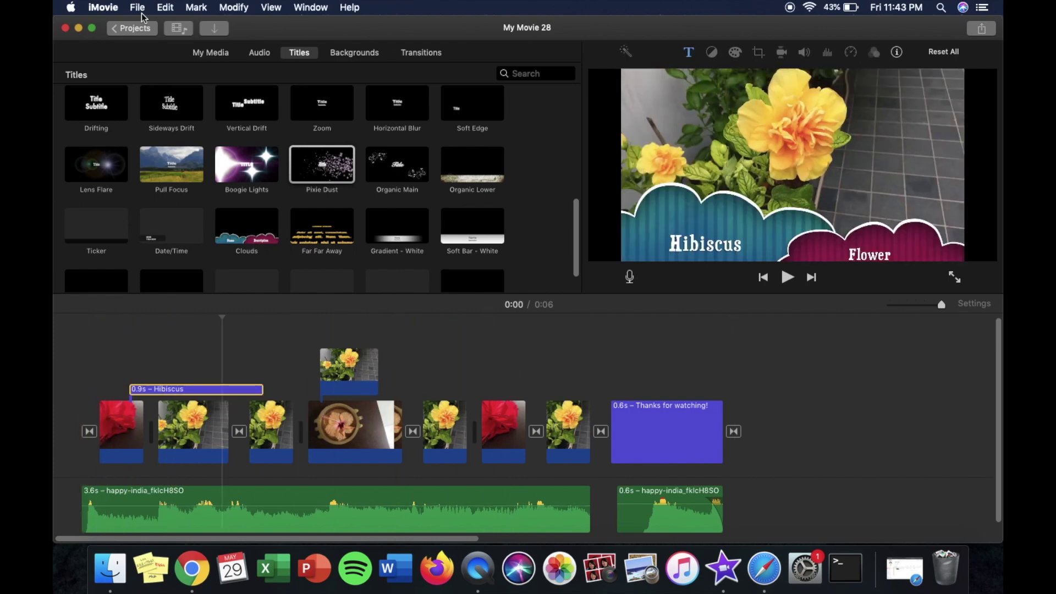
click(138, 7)
mouse_move(231, 210)
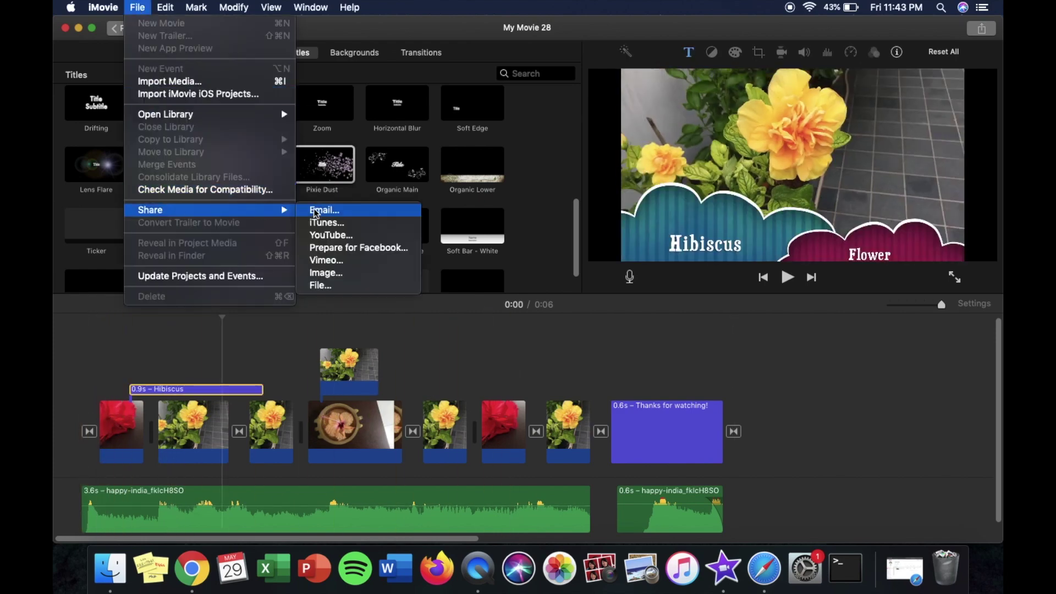
click(319, 286)
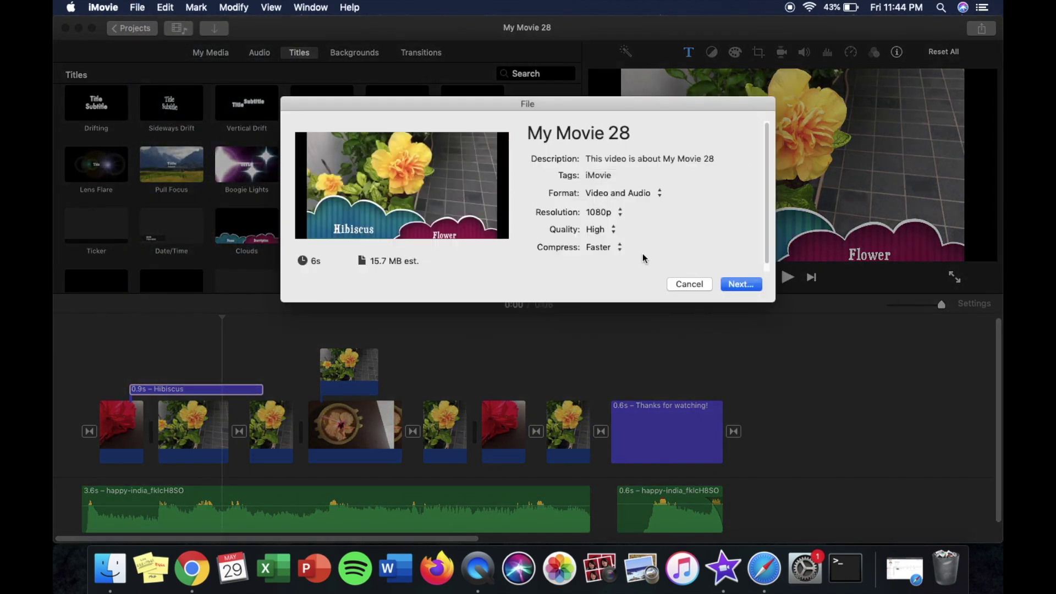
click(608, 248)
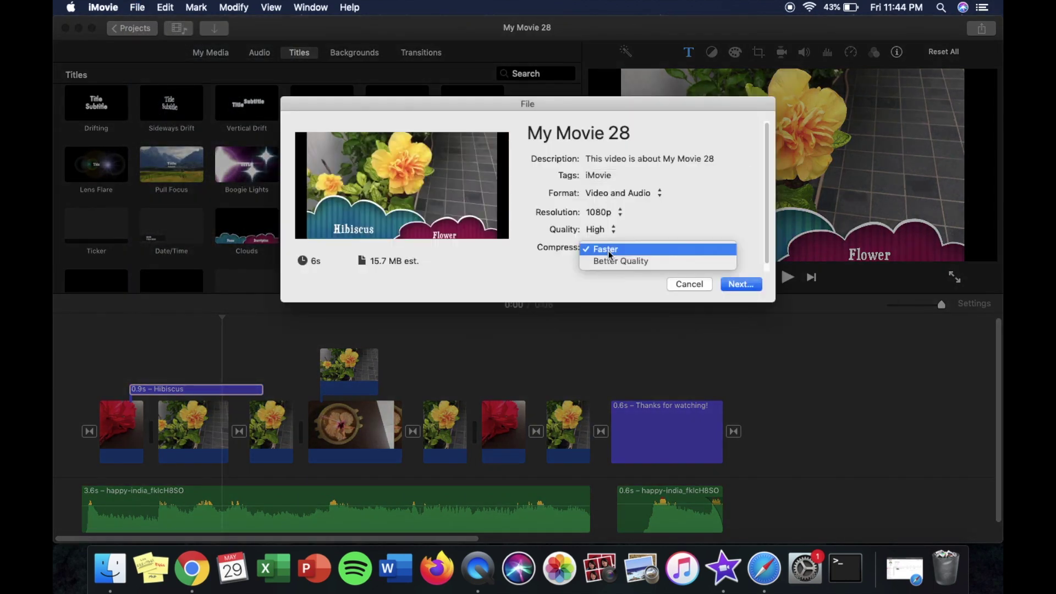
click(609, 260)
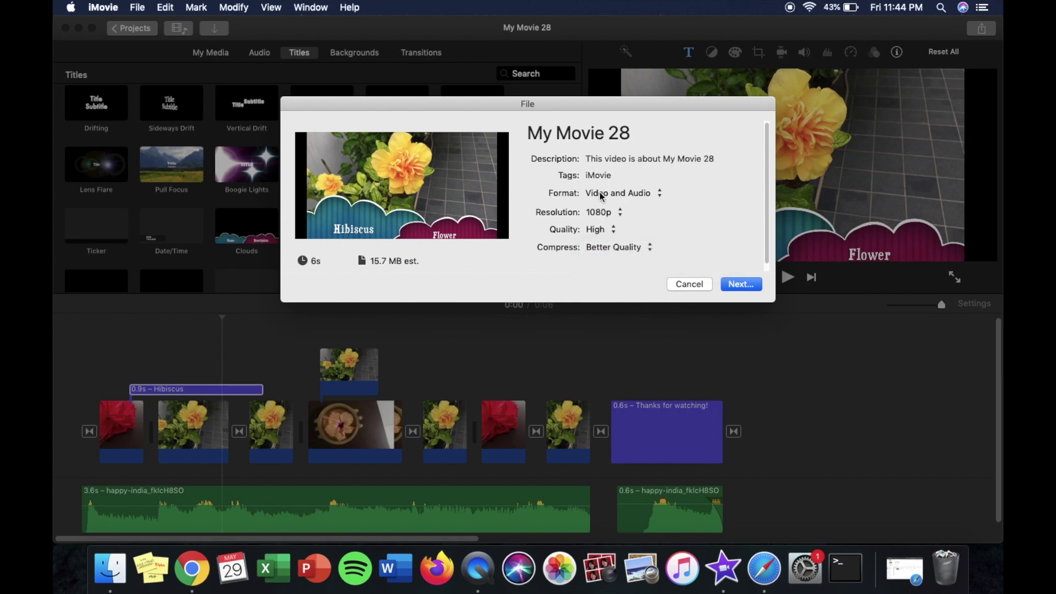
click(696, 285)
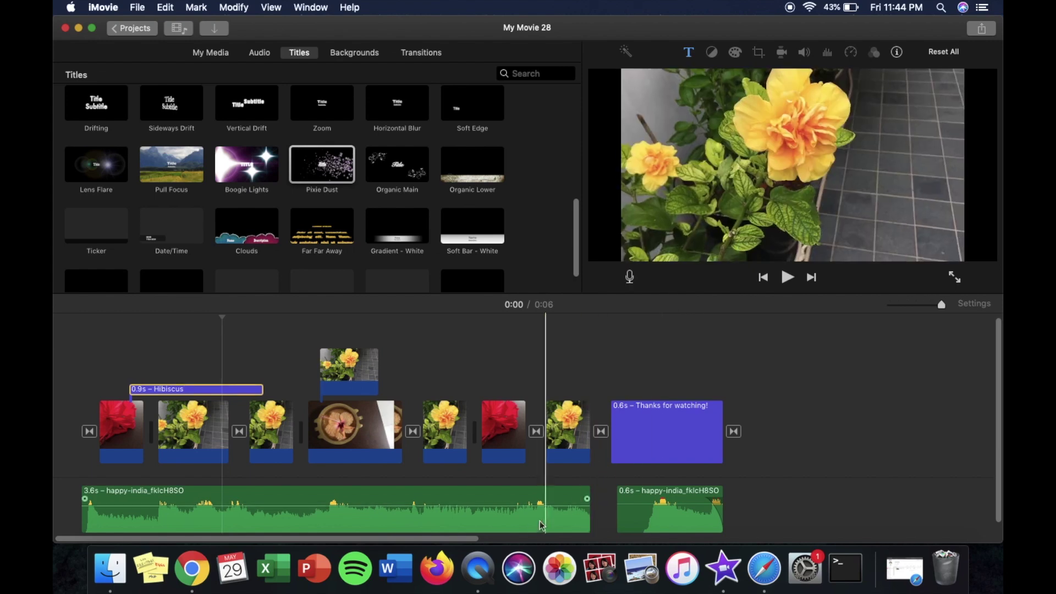
right_click(485, 552)
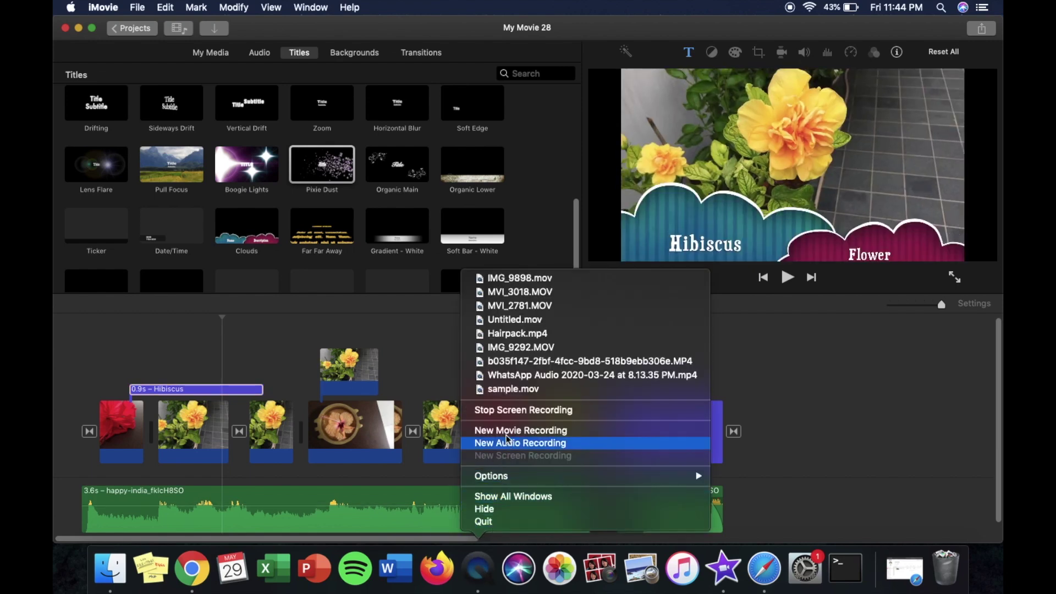
click(512, 411)
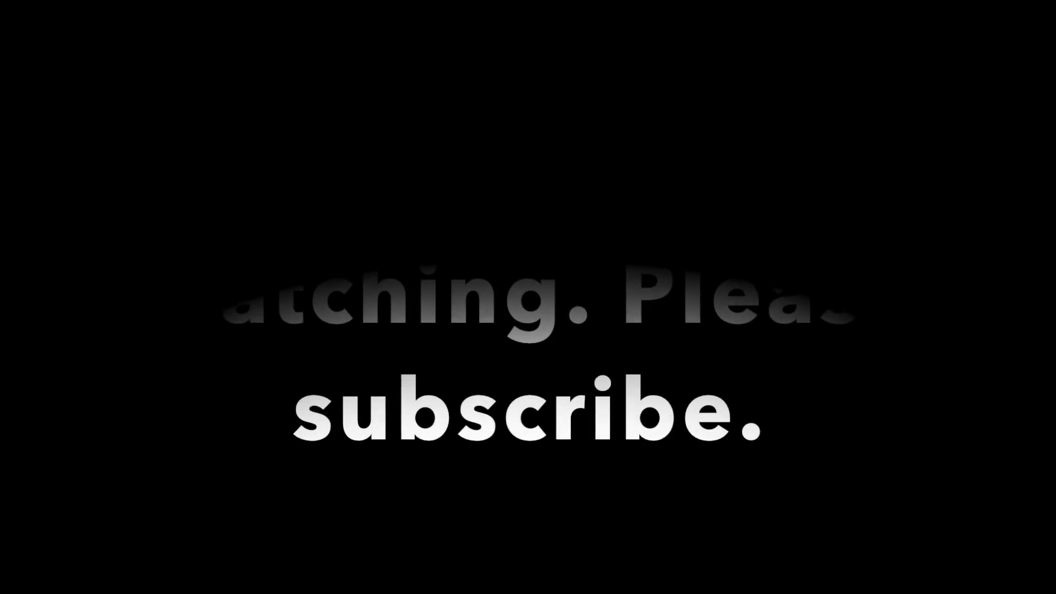